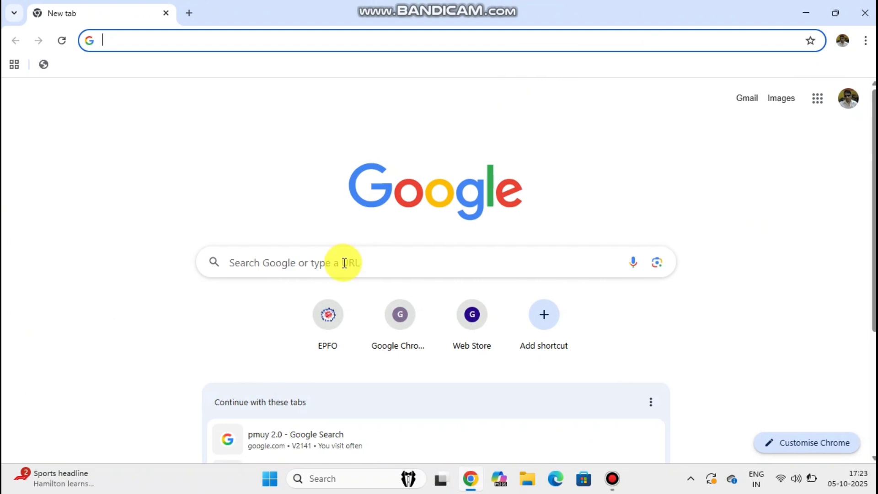
- Search Google for "pmuy 2.0" and open the New Ujjwala 2.0 Connection page on pmuy.gov.in
{"action": "left_click", "coordinate": [344, 263]}
{"action": "type", "text": "p"}
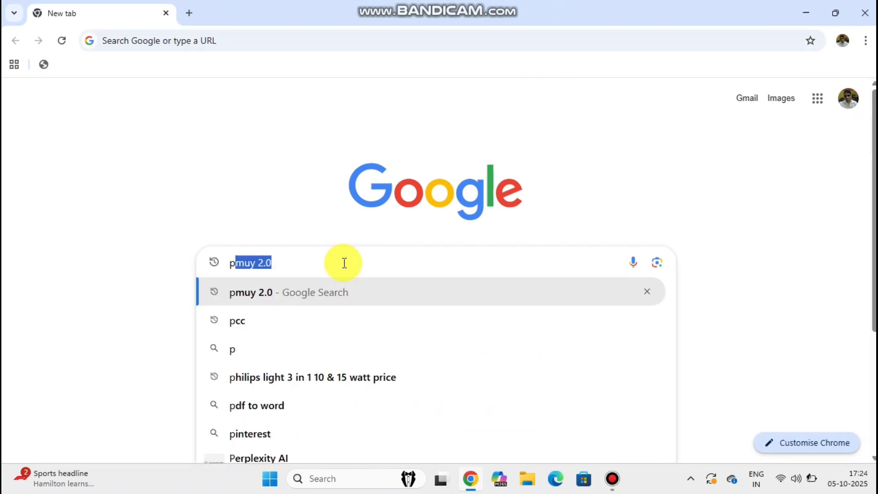
{"action": "key", "text": "Right"}
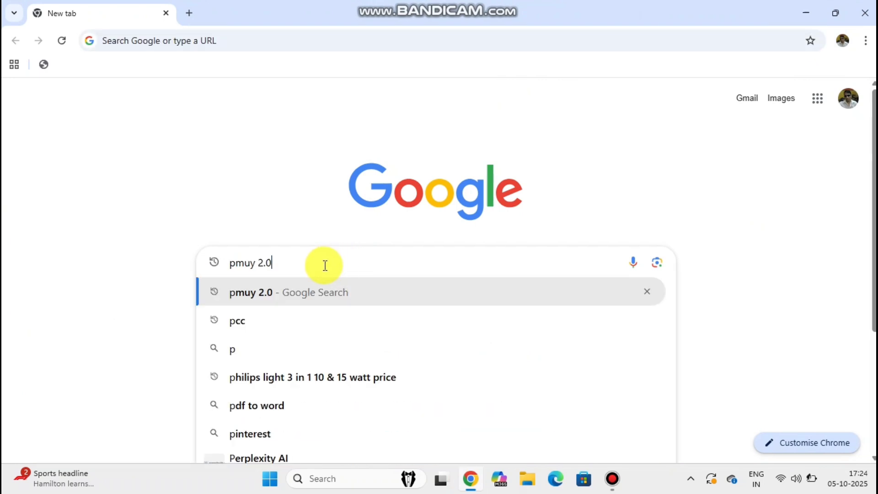
{"action": "key", "text": "Return"}
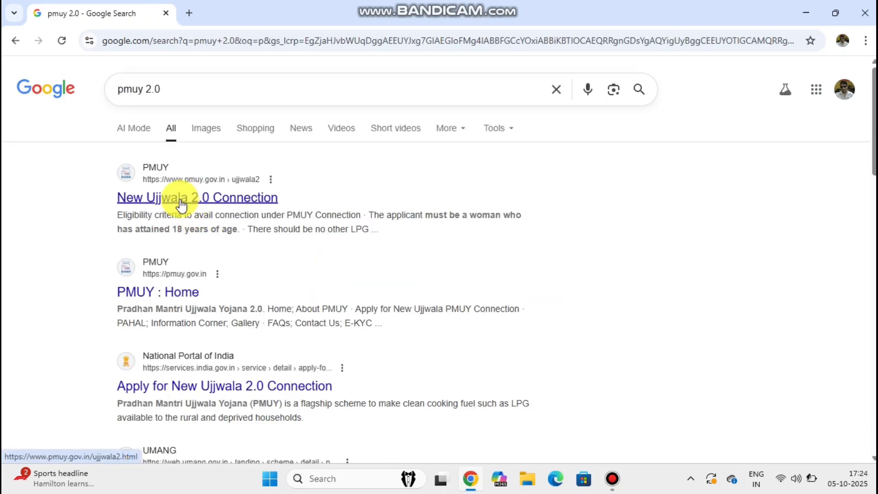
{"action": "left_click", "coordinate": [193, 205]}
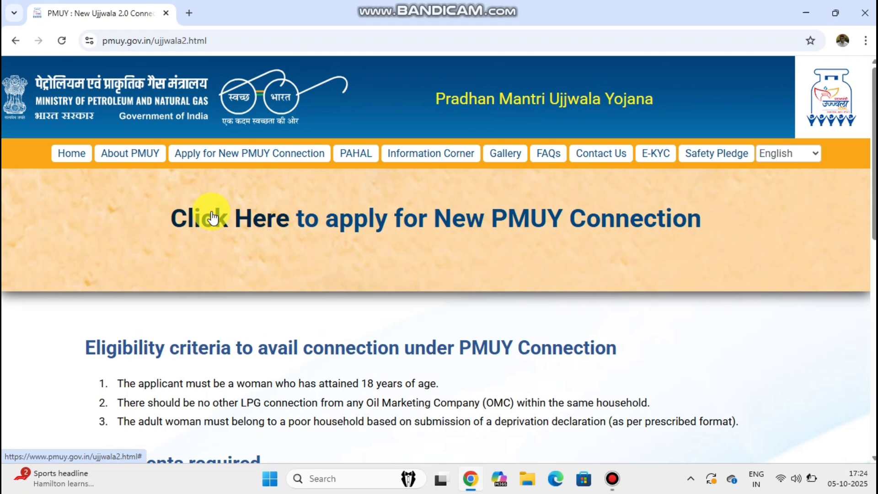
- Apply online for a new PMUY connection with HP Gas as the gas company
{"action": "scroll", "coordinate": [212, 215], "scroll_direction": "down", "scroll_amount": 6}
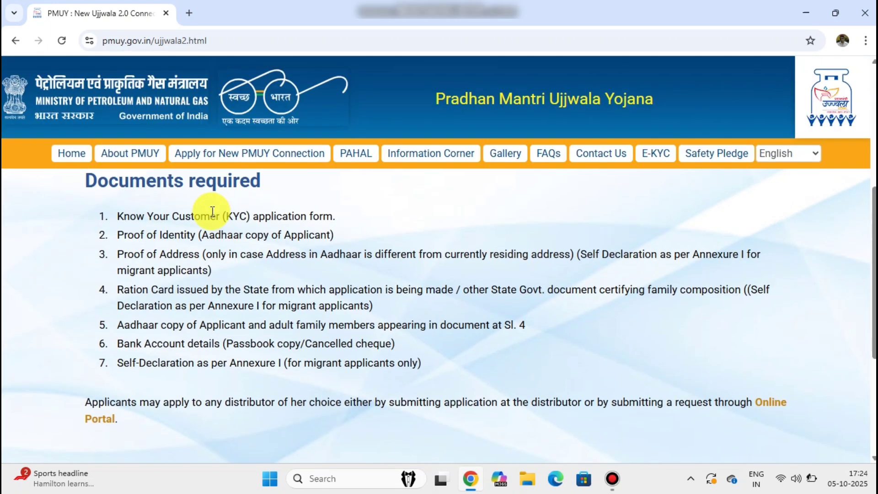
{"action": "scroll", "coordinate": [212, 211], "scroll_direction": "up", "scroll_amount": 4}
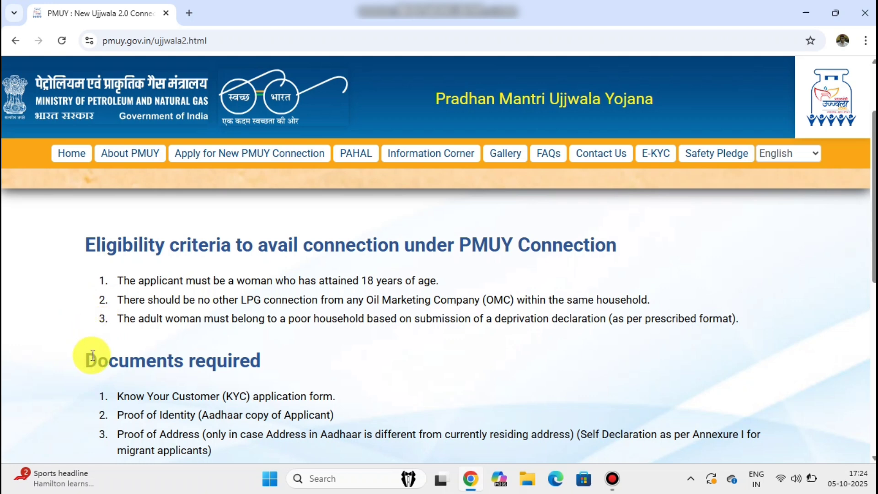
{"action": "scroll", "coordinate": [93, 356], "scroll_direction": "down", "scroll_amount": 3}
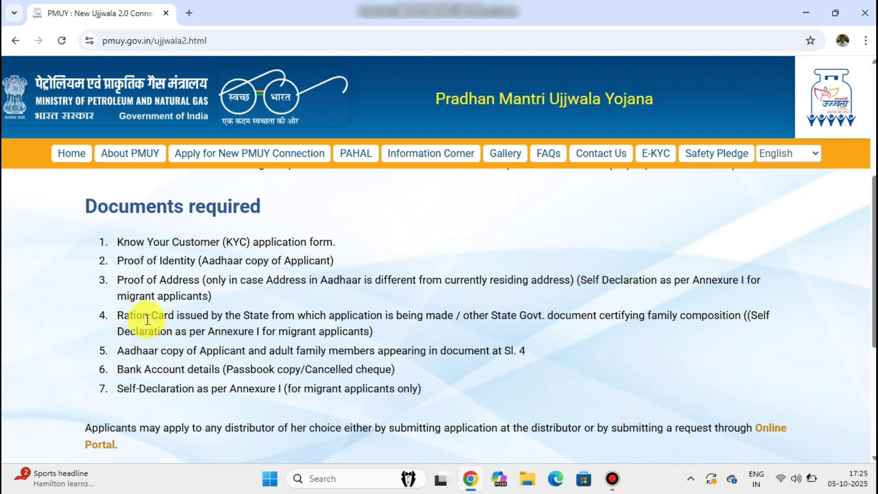
{"action": "scroll", "coordinate": [147, 319], "scroll_direction": "up", "scroll_amount": 5}
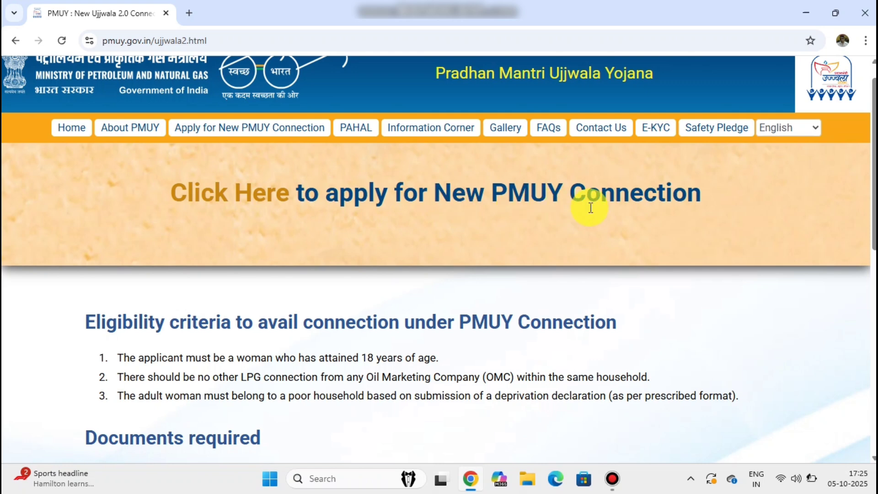
{"action": "left_click", "coordinate": [245, 190]}
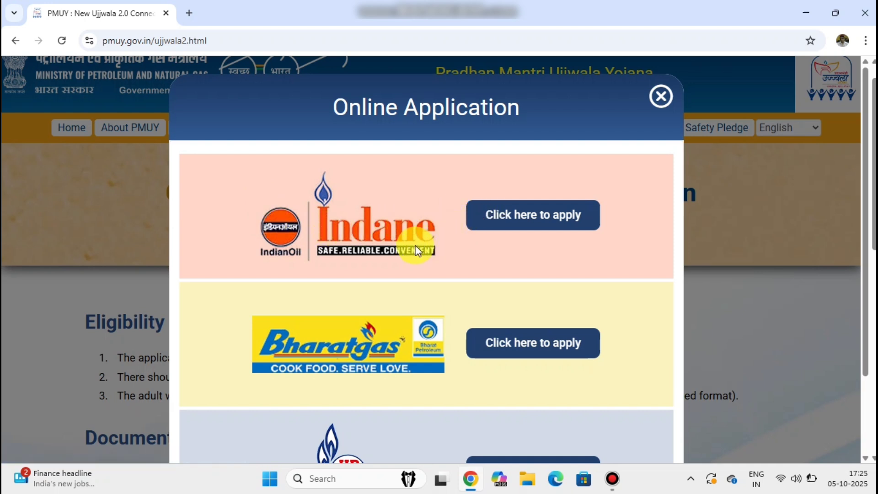
{"action": "scroll", "coordinate": [416, 249], "scroll_direction": "down", "scroll_amount": 3}
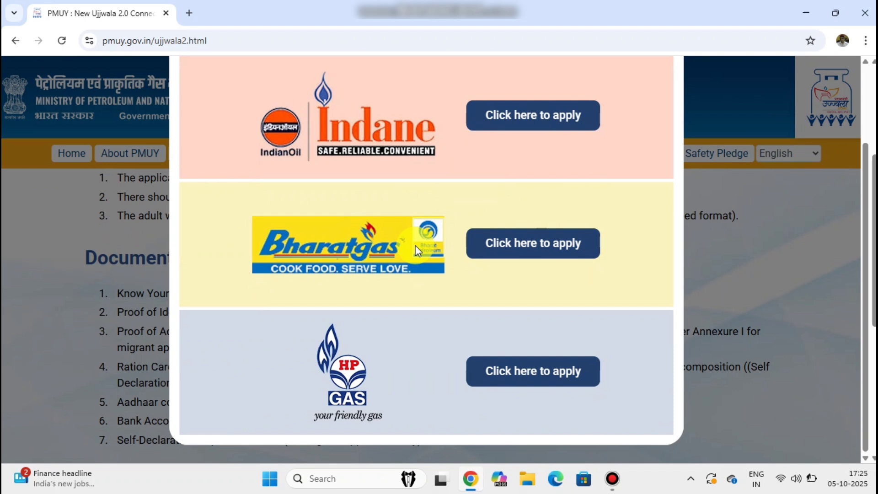
{"action": "left_click", "coordinate": [524, 369]}
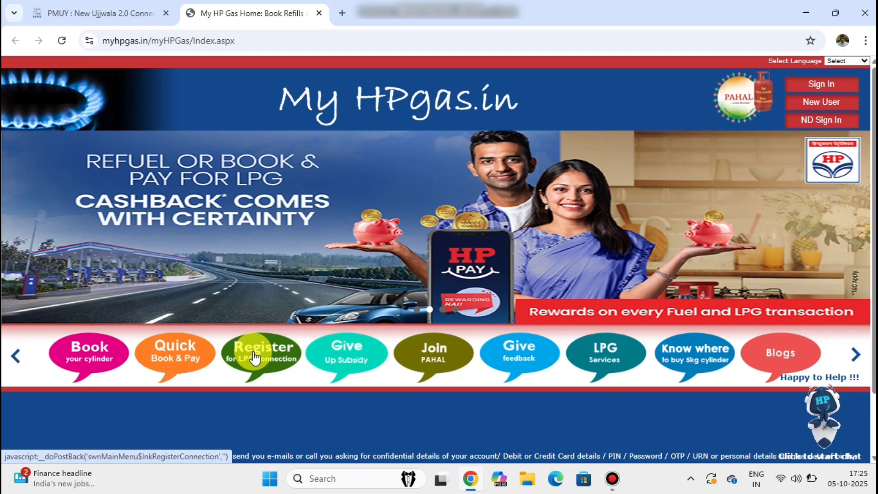
- Start an LPG connection registration of type Ujjwala Beneficiary Connection and accept its eligibility declaration
{"action": "left_click", "coordinate": [253, 353]}
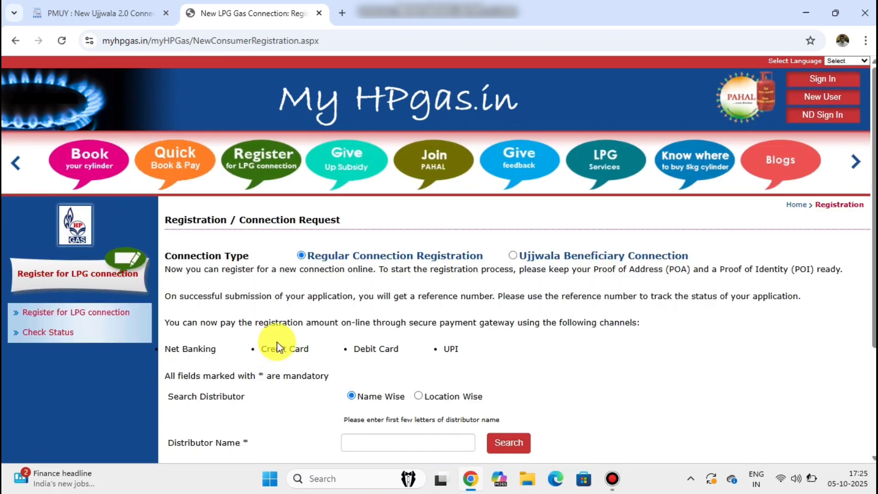
{"action": "scroll", "coordinate": [276, 342], "scroll_direction": "down", "scroll_amount": 1}
{"action": "scroll", "coordinate": [276, 341], "scroll_direction": "down", "scroll_amount": 1}
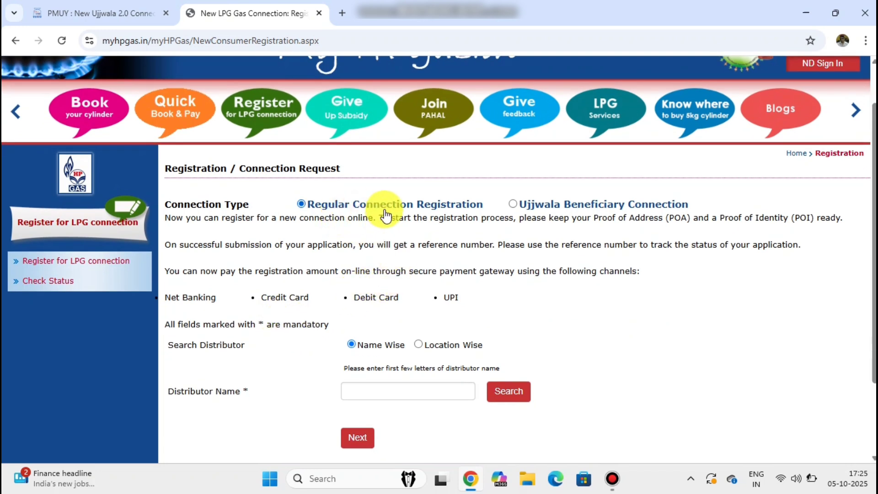
{"action": "left_click", "coordinate": [513, 204]}
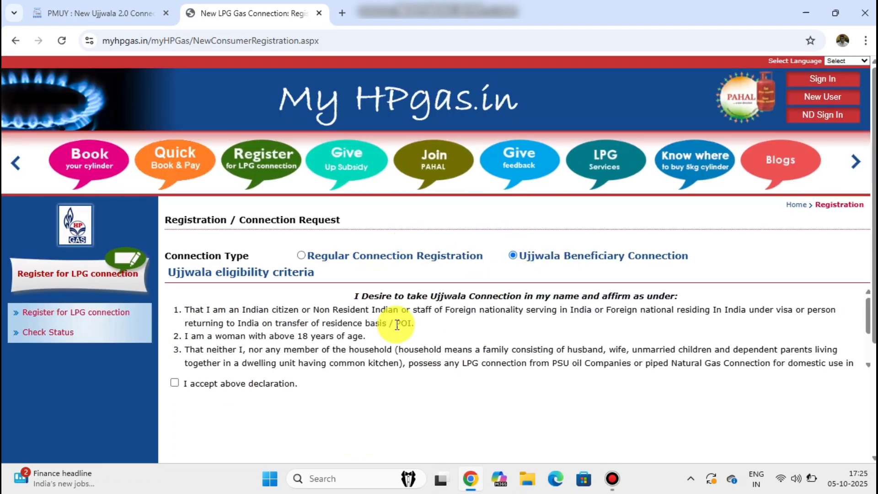
{"action": "left_click", "coordinate": [174, 383]}
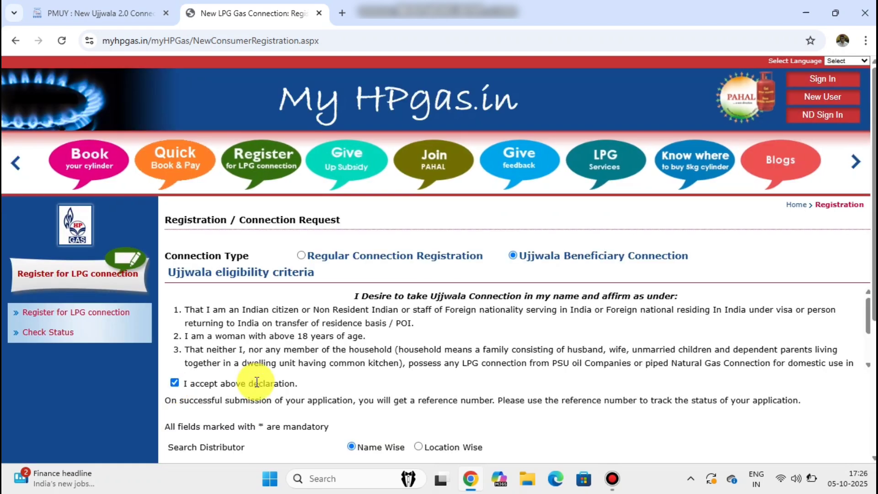
- Switch the distributor search to Location Wise and set the state to Maharashtra
{"action": "scroll", "coordinate": [256, 382], "scroll_direction": "down", "scroll_amount": 5}
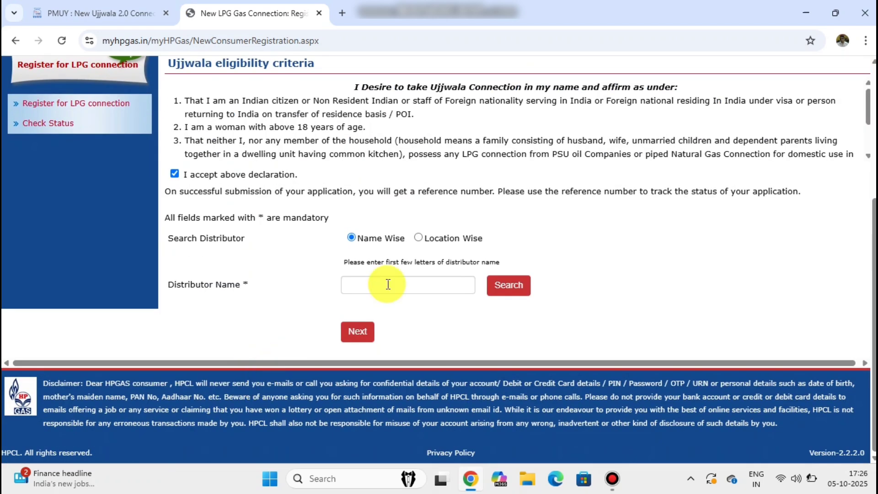
{"action": "left_click", "coordinate": [417, 237]}
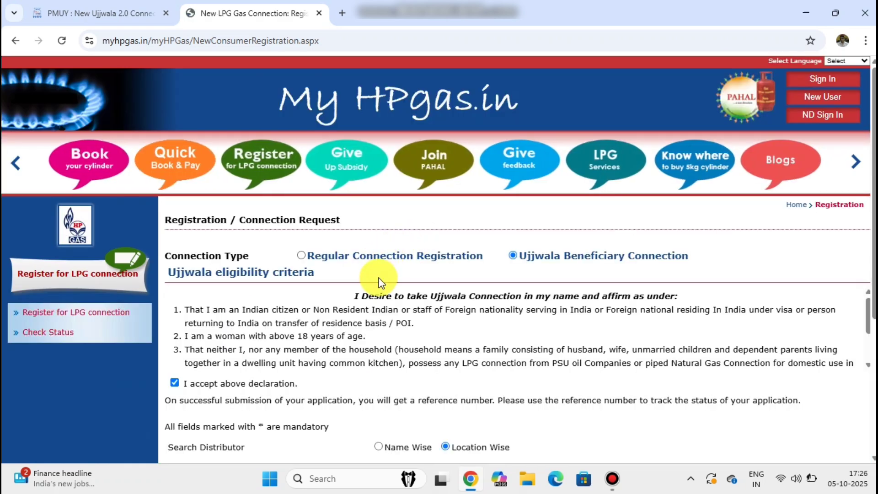
{"action": "scroll", "coordinate": [379, 276], "scroll_direction": "down", "scroll_amount": 1}
{"action": "scroll", "coordinate": [379, 281], "scroll_direction": "down", "scroll_amount": 3}
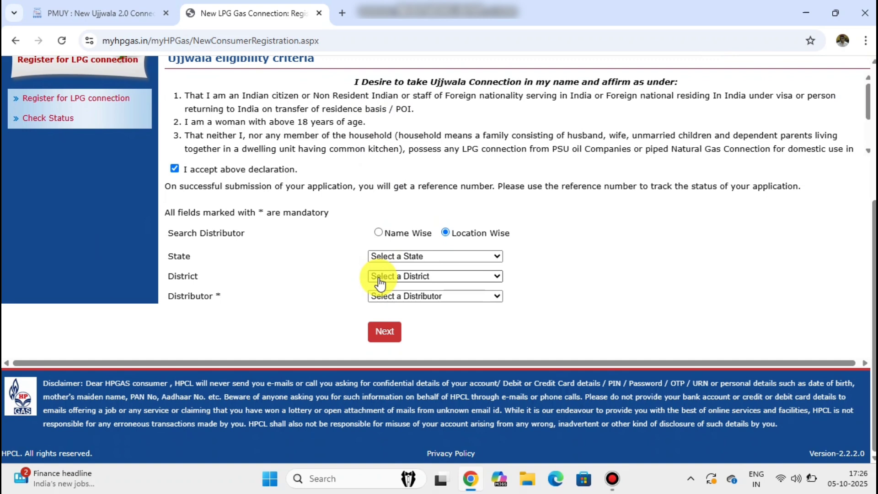
{"action": "left_click", "coordinate": [418, 256]}
{"action": "scroll", "coordinate": [420, 167], "scroll_direction": "down", "scroll_amount": 1}
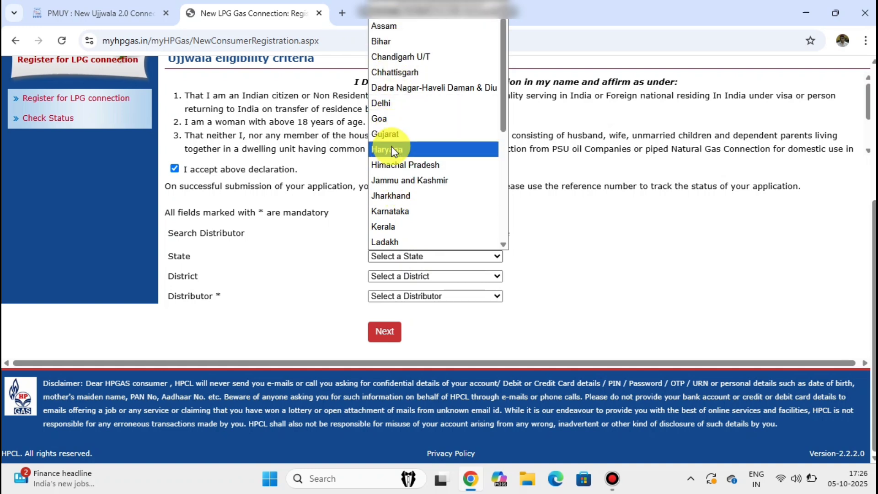
{"action": "key", "text": "Down"}
{"action": "key", "text": "Down"}
{"action": "key", "text": "Down"}
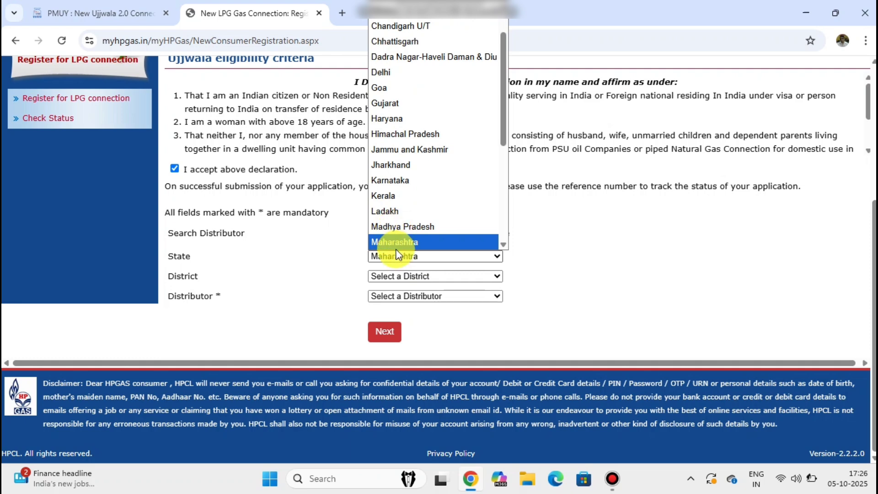
{"action": "left_click", "coordinate": [396, 243]}
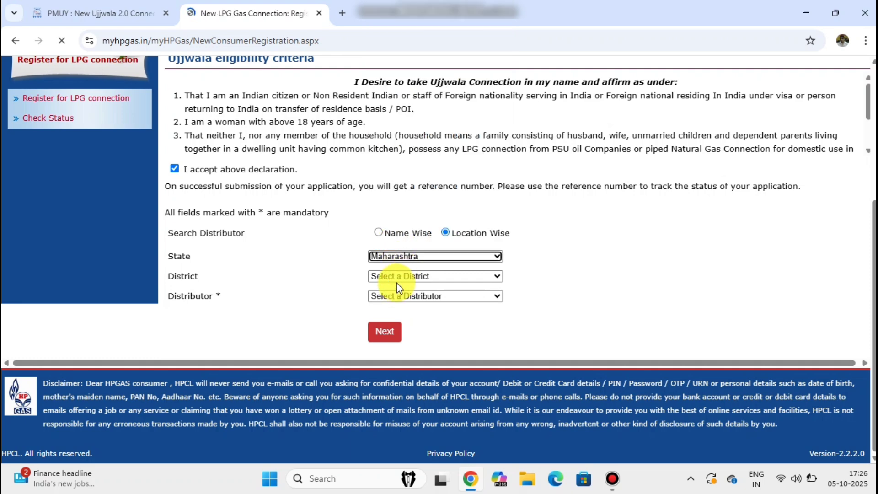
- Set the district to KOLHAPUR for the distributor search
{"action": "scroll", "coordinate": [395, 276], "scroll_direction": "down", "scroll_amount": 4}
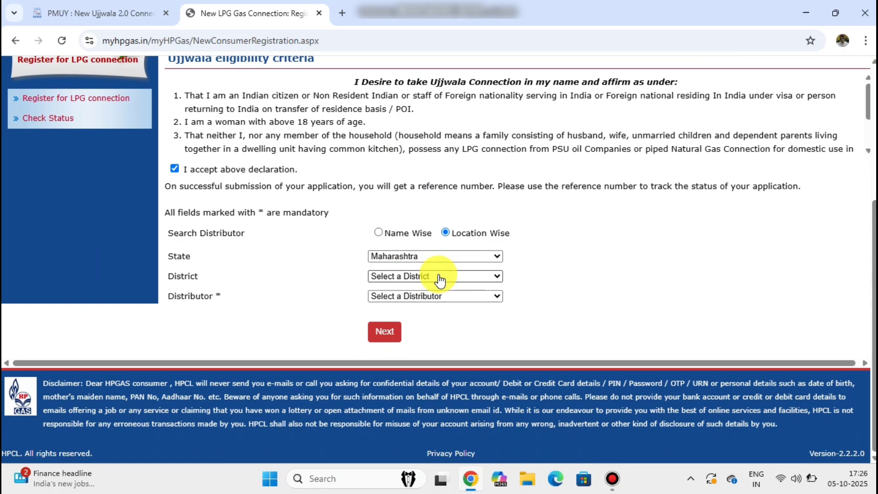
{"action": "left_click", "coordinate": [440, 276]}
{"action": "scroll", "coordinate": [425, 256], "scroll_direction": "down", "scroll_amount": 1}
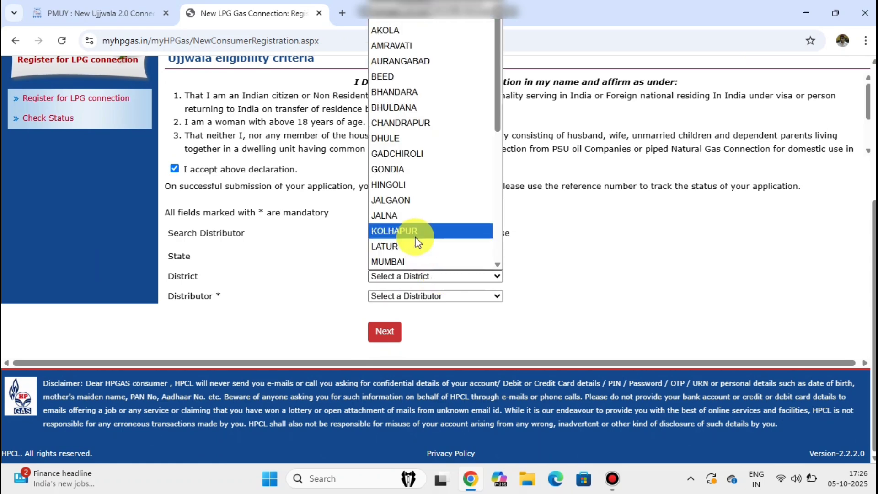
{"action": "left_click", "coordinate": [413, 238]}
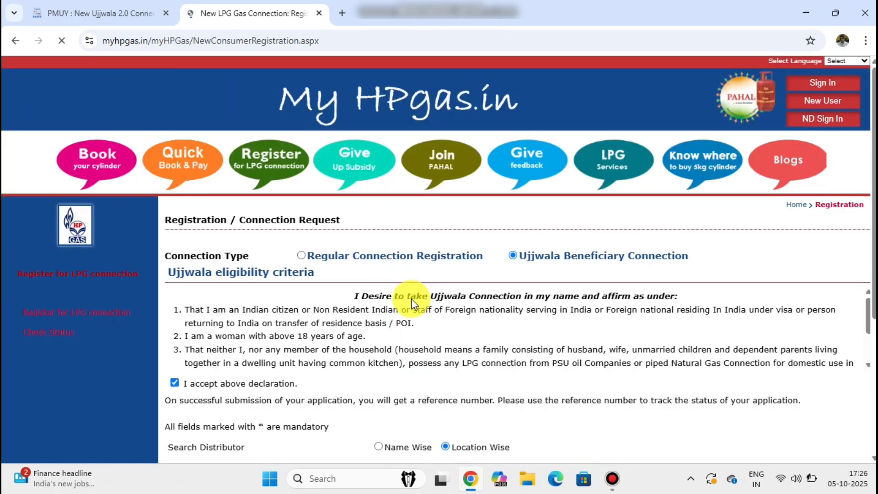
{"action": "scroll", "coordinate": [410, 335], "scroll_direction": "down", "scroll_amount": 5}
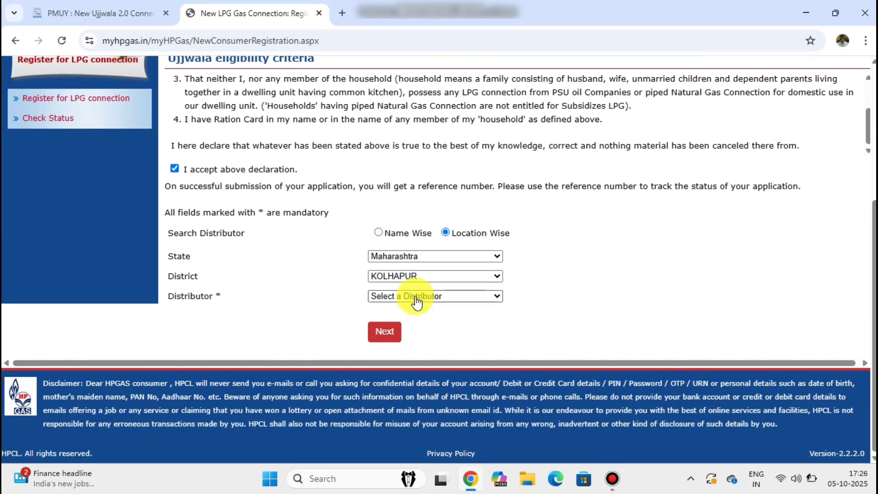
- Choose SHREE SAMARTH HPGAS GRAMIN VITARAK as the distributor and proceed to the Ujjwala KYC application form
{"action": "left_click", "coordinate": [416, 299]}
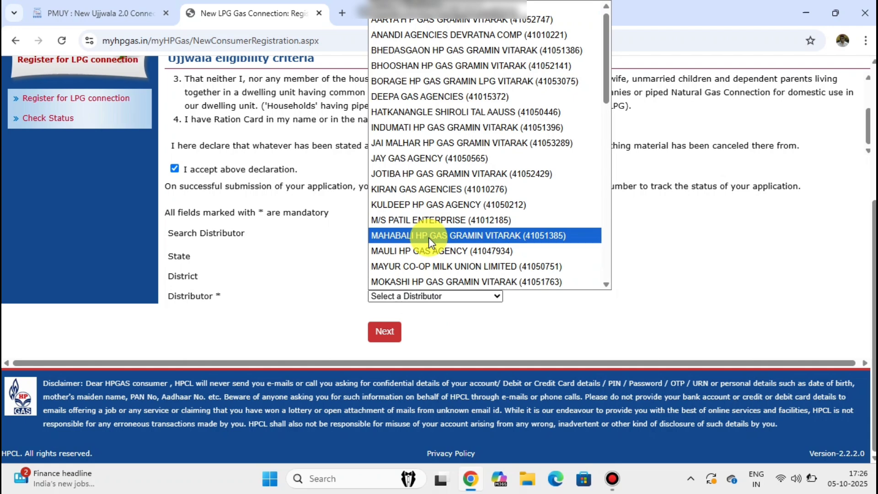
{"action": "key", "text": "Down"}
{"action": "key", "text": "Down"}
{"action": "key", "text": "Down"}
{"action": "key", "text": "Down"}
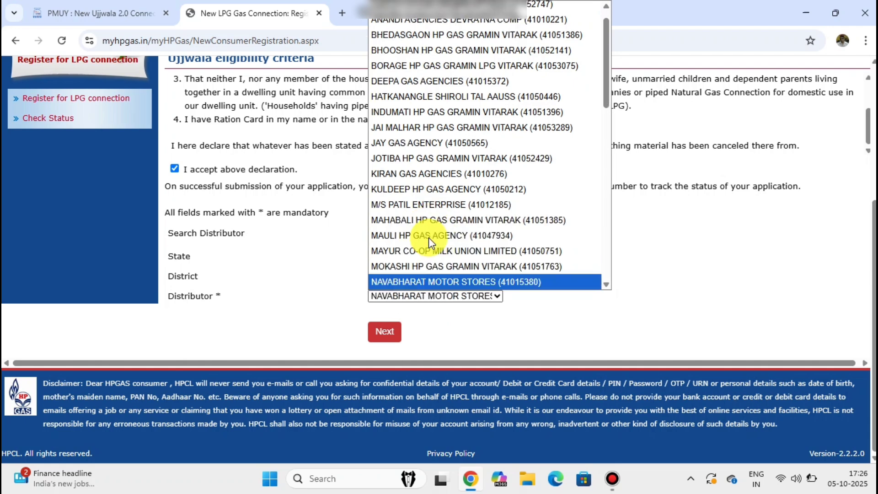
{"action": "key", "text": "Down"}
{"action": "key", "text": "Down"}
{"action": "key", "text": "Down"}
{"action": "key", "text": "Down"}
{"action": "key", "text": "Down"}
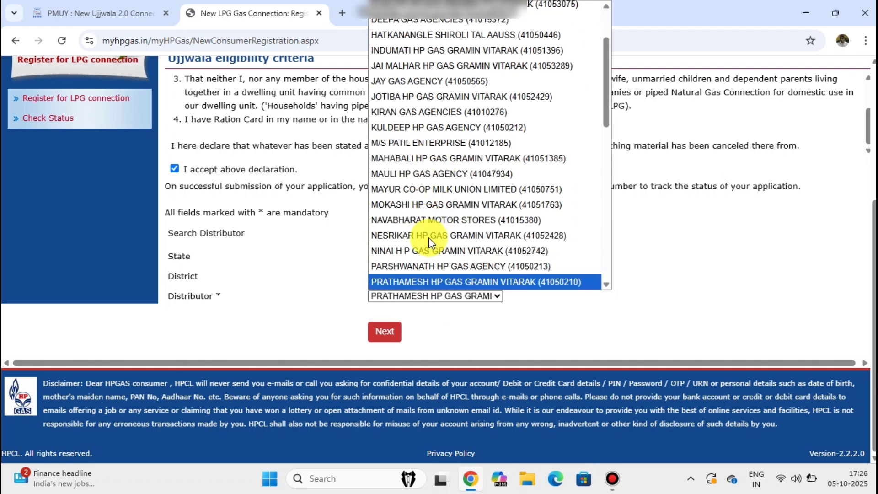
{"action": "key", "text": "Down"}
{"action": "key", "text": "Down"}
{"action": "key", "text": "Down"}
{"action": "key", "text": "Down"}
{"action": "key", "text": "Down"}
{"action": "key", "text": "Down"}
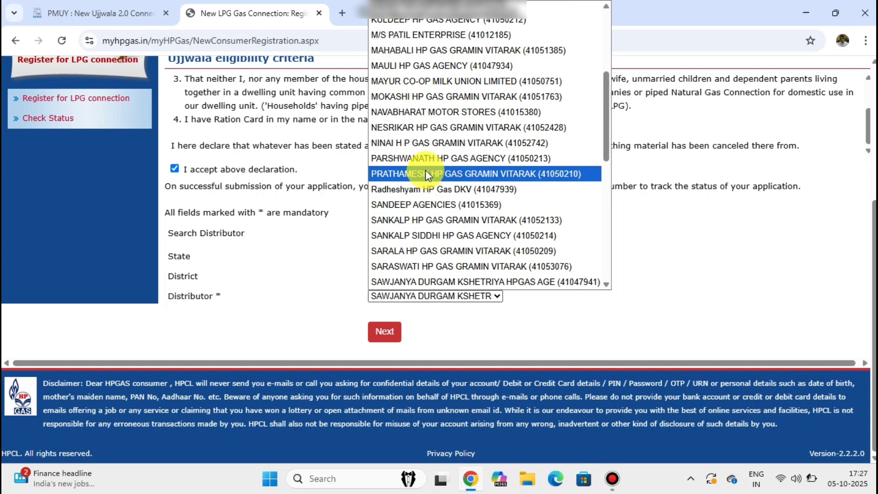
{"action": "key", "text": "Down"}
{"action": "key", "text": "Down"}
{"action": "key", "text": "Down"}
{"action": "key", "text": "Down"}
{"action": "key", "text": "Down"}
{"action": "key", "text": "Down"}
{"action": "key", "text": "Down"}
{"action": "key", "text": "Down"}
{"action": "key", "text": "Down"}
{"action": "key", "text": "Down"}
{"action": "key", "text": "Down"}
{"action": "key", "text": "Down"}
{"action": "key", "text": "Down"}
{"action": "key", "text": "Down"}
{"action": "key", "text": "Down"}
{"action": "key", "text": "Down"}
{"action": "key", "text": "Down"}
{"action": "key", "text": "Down"}
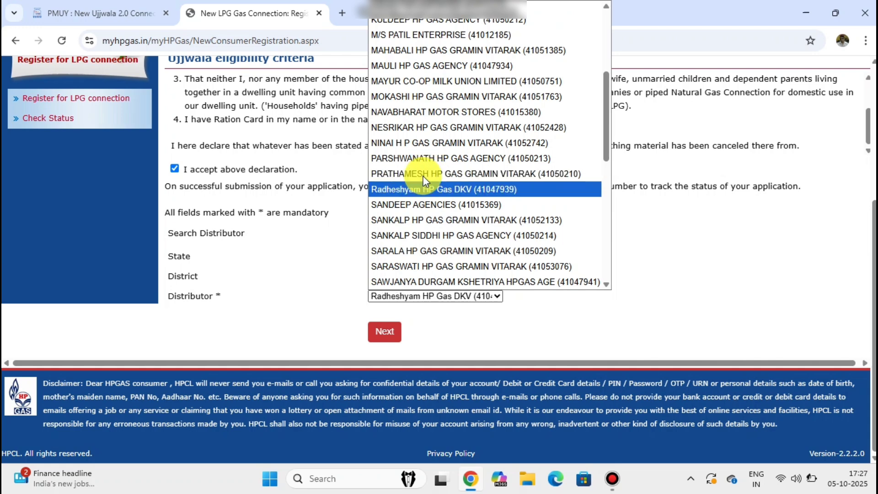
{"action": "key", "text": "Down"}
{"action": "key", "text": "Down"}
{"action": "key", "text": "Down"}
{"action": "key", "text": "Down"}
{"action": "key", "text": "Down"}
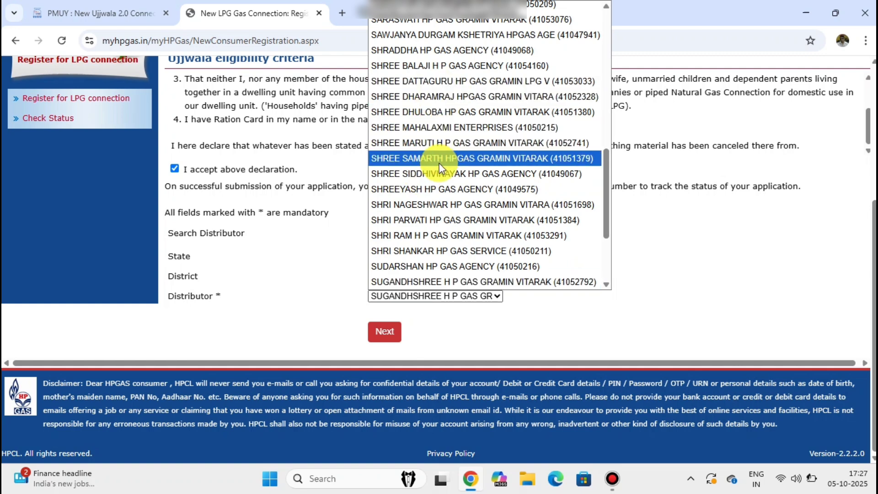
{"action": "left_click", "coordinate": [438, 163]}
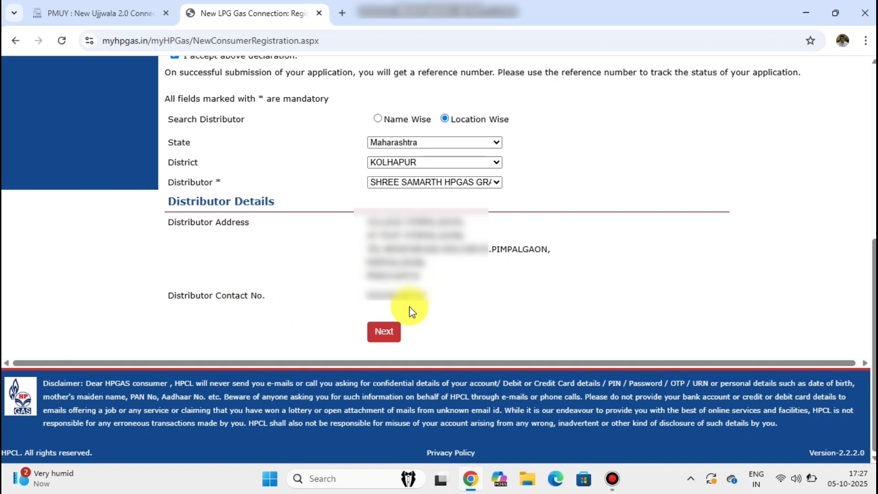
{"action": "left_click", "coordinate": [382, 336]}
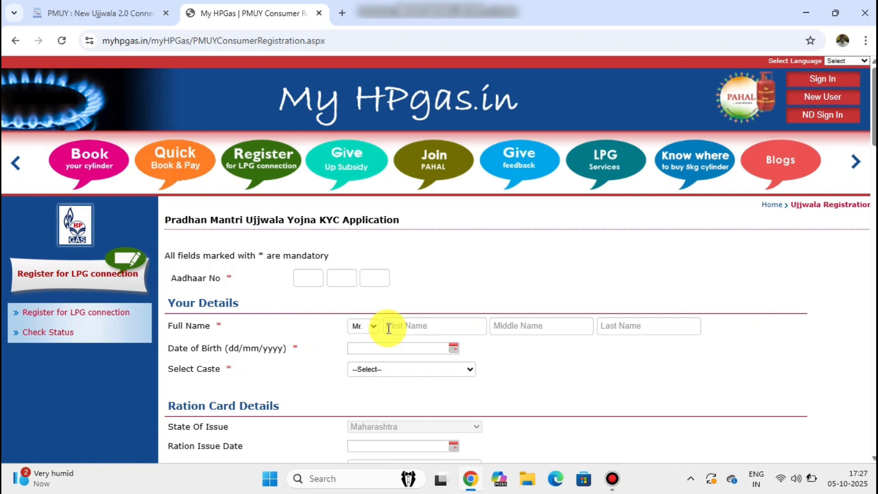
- Set the applicant's title to Ms. and check the first, middle and last name fields
{"action": "left_click", "coordinate": [368, 335]}
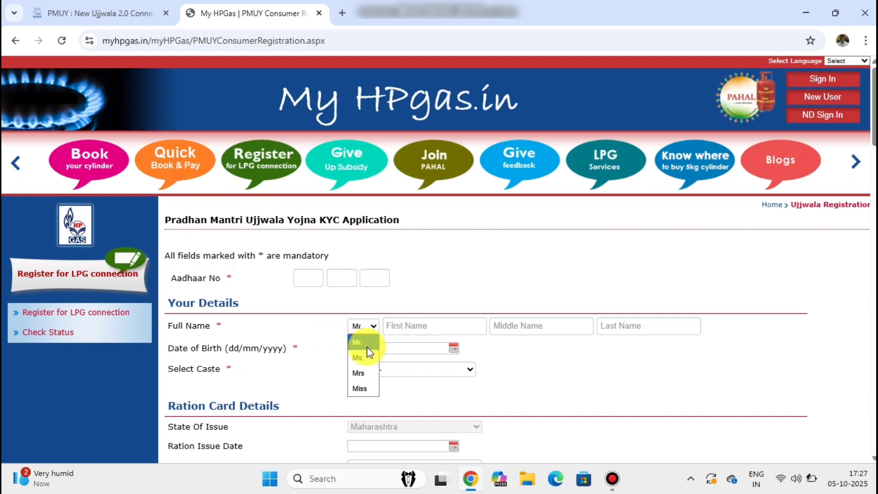
{"action": "left_click", "coordinate": [369, 357]}
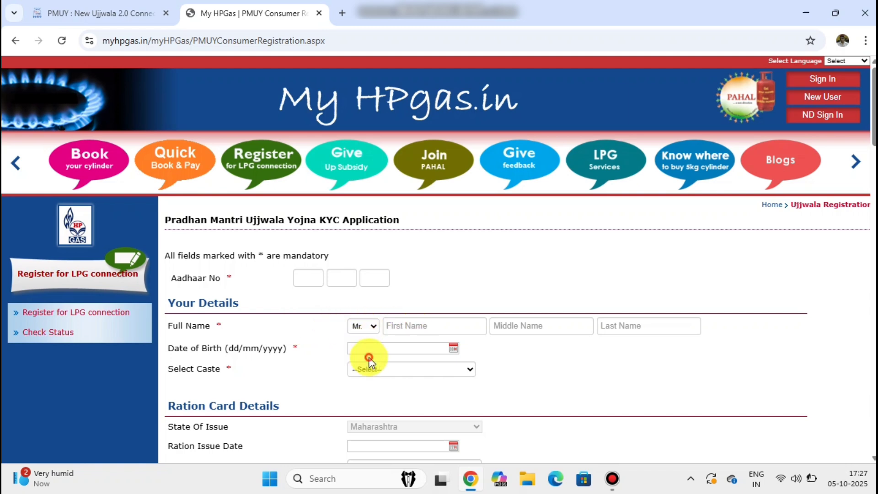
{"action": "left_click", "coordinate": [409, 328]}
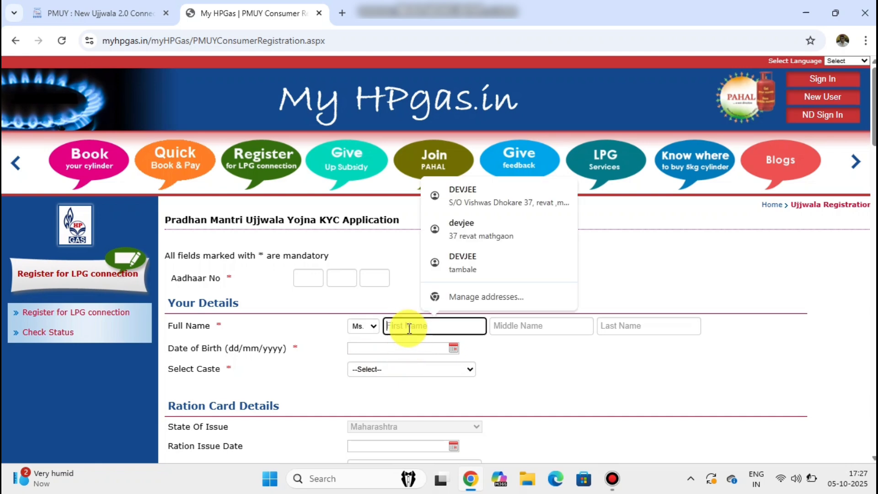
{"action": "left_click", "coordinate": [552, 328]}
{"action": "left_click", "coordinate": [613, 329]}
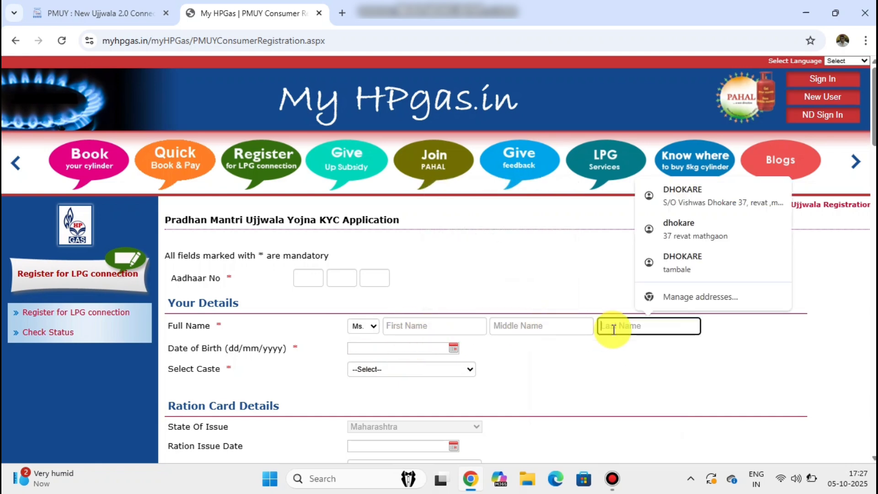
{"action": "left_click", "coordinate": [469, 361]}
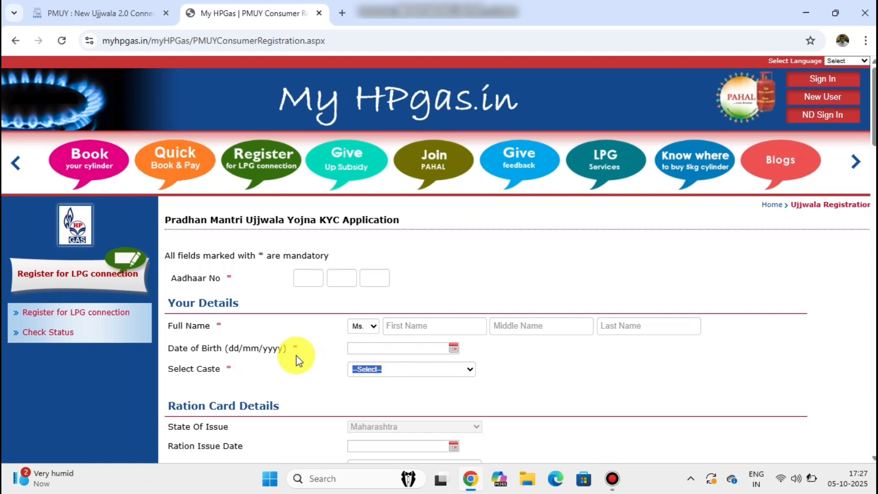
- Check the date of birth field and set the applicant's caste to Others
{"action": "left_click", "coordinate": [373, 348]}
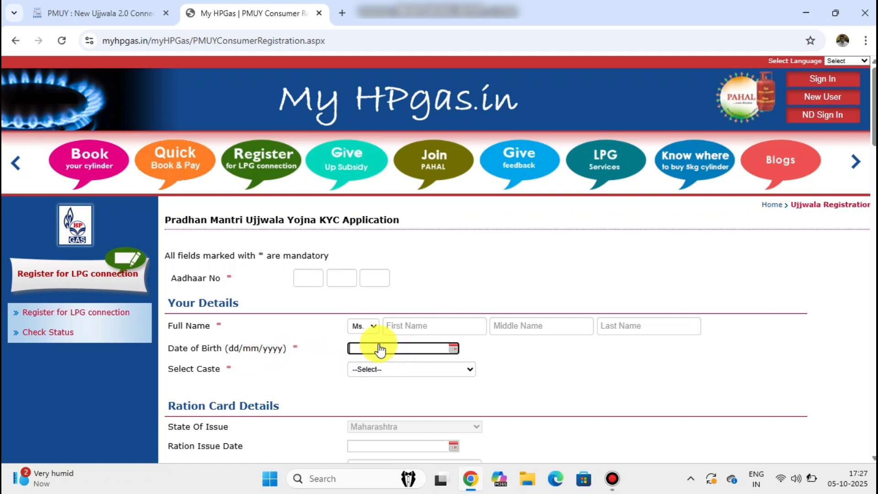
{"action": "left_click", "coordinate": [401, 370]}
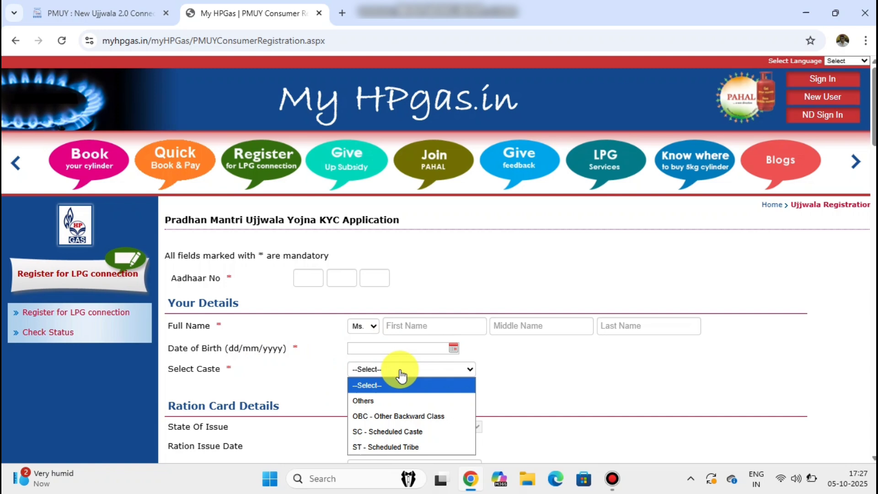
{"action": "left_click", "coordinate": [391, 399]}
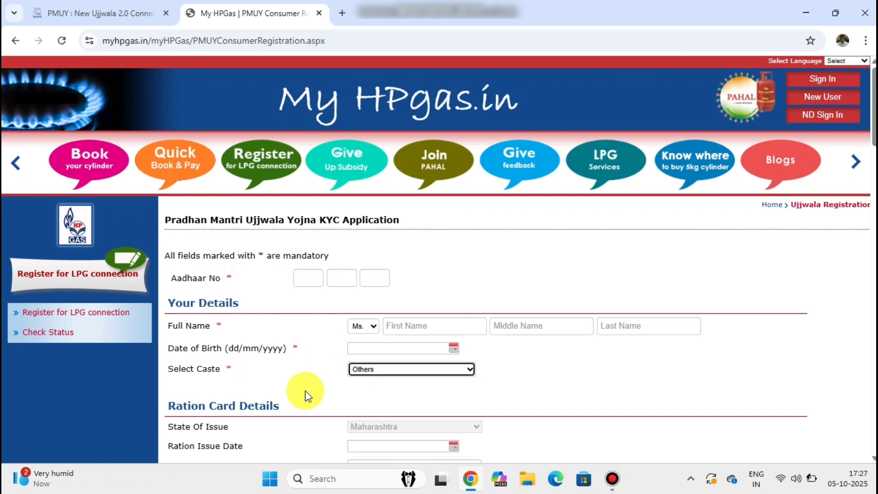
{"action": "key", "text": "Down"}
{"action": "key", "text": "Down"}
{"action": "key", "text": "Down"}
{"action": "key", "text": "Down"}
{"action": "key", "text": "Down"}
{"action": "key", "text": "Down"}
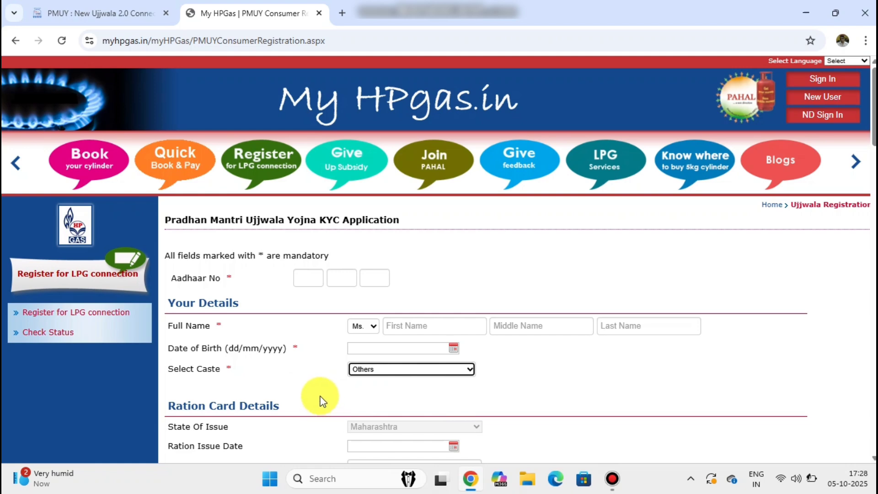
{"action": "left_click", "coordinate": [320, 396]}
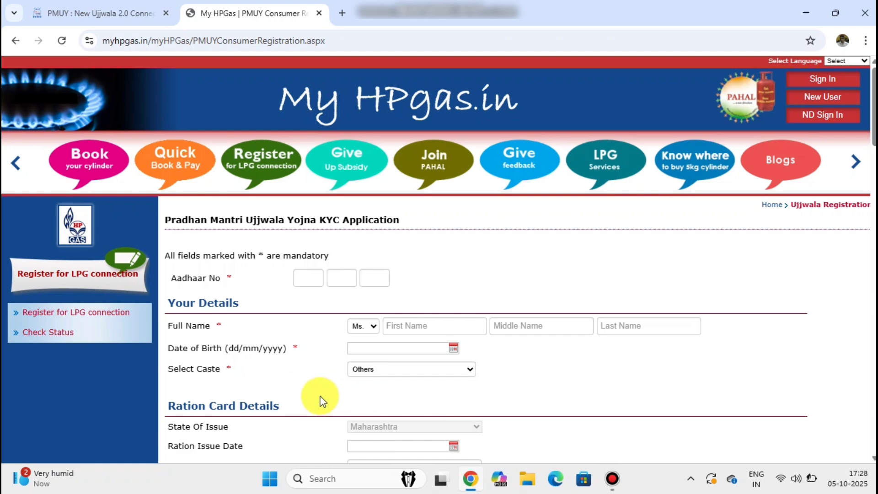
- Examine the ration issue date and ration card number fields under Ration Card Details
{"action": "scroll", "coordinate": [320, 396], "scroll_direction": "down", "scroll_amount": 3}
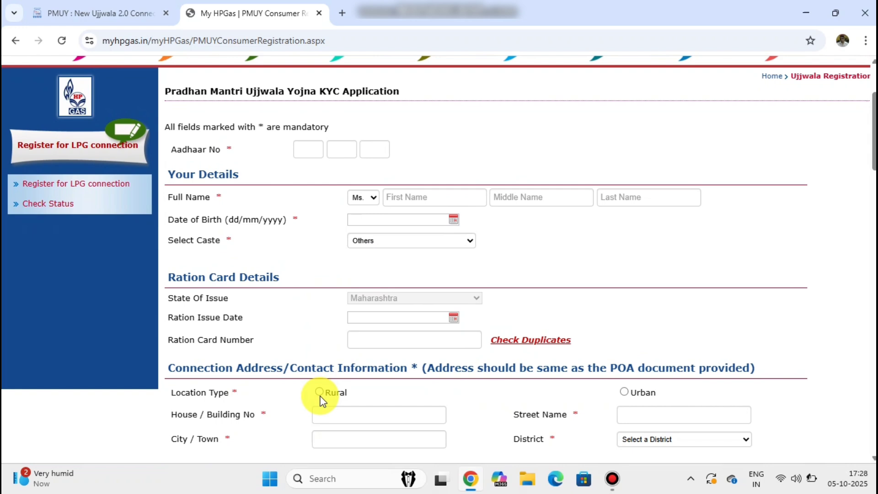
{"action": "left_click", "coordinate": [368, 321]}
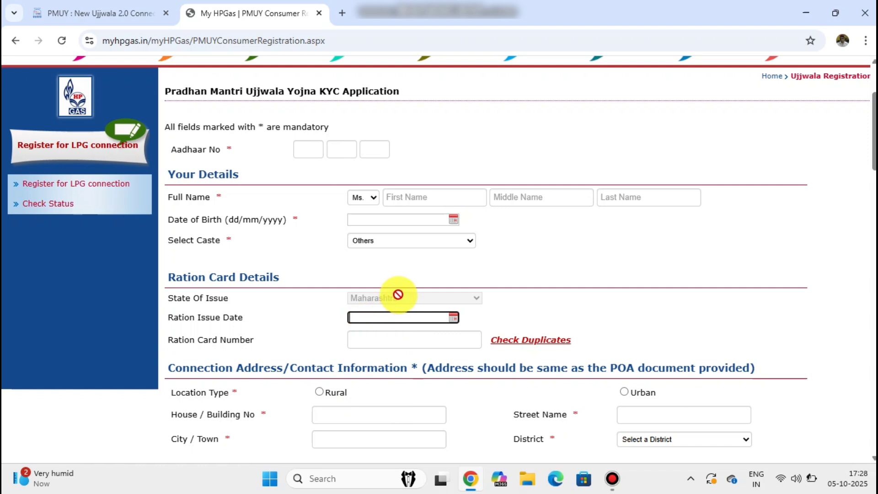
{"action": "left_click", "coordinate": [390, 340]}
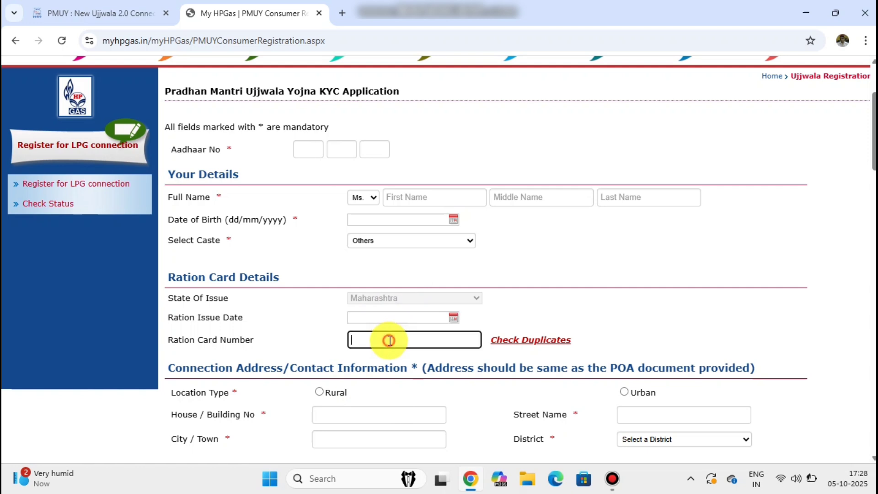
{"action": "left_click", "coordinate": [372, 386]}
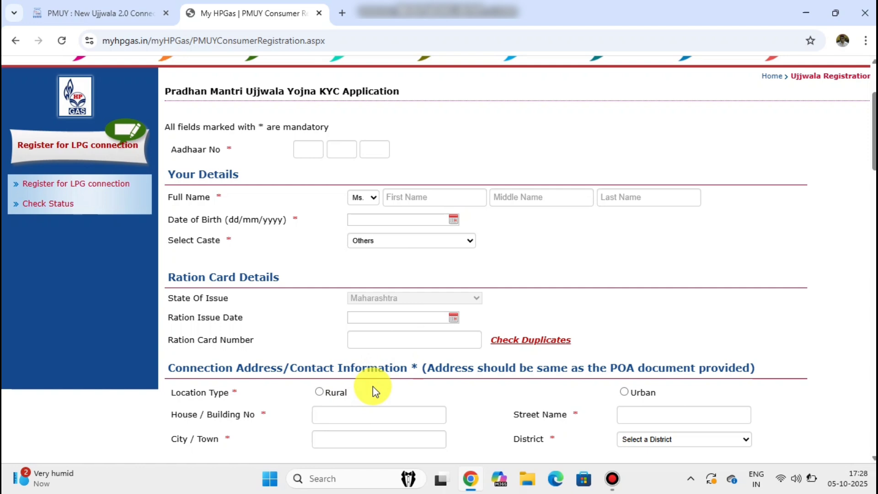
- Try to set the connection address's location type to Rural, and return to the KYC application form
{"action": "scroll", "coordinate": [372, 385], "scroll_direction": "down", "scroll_amount": 2}
{"action": "scroll", "coordinate": [372, 386], "scroll_direction": "down", "scroll_amount": 3}
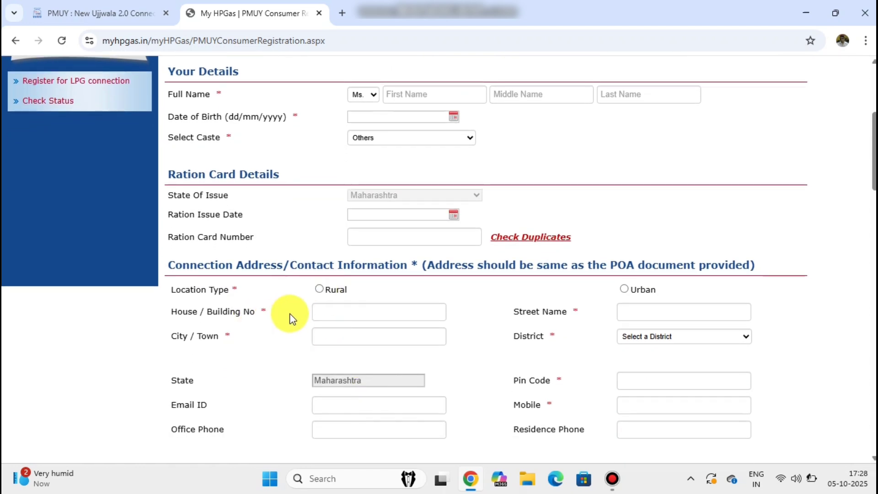
{"action": "left_click", "coordinate": [320, 289]}
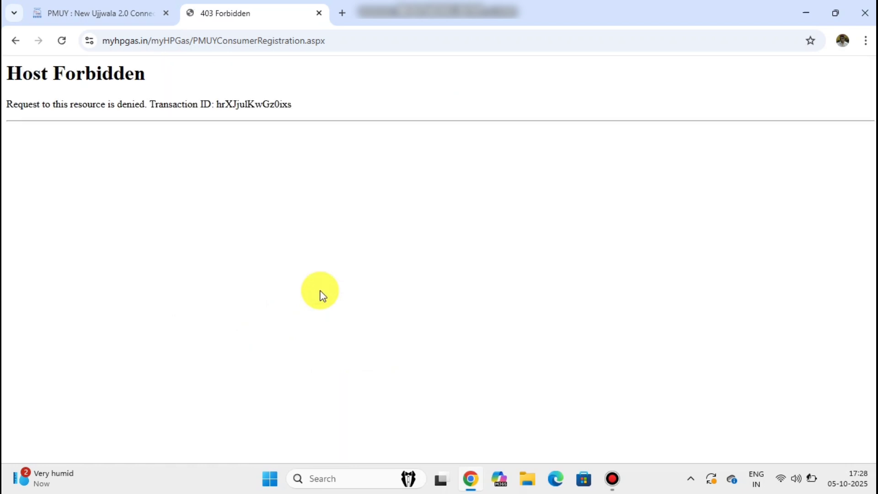
{"action": "left_click", "coordinate": [67, 23]}
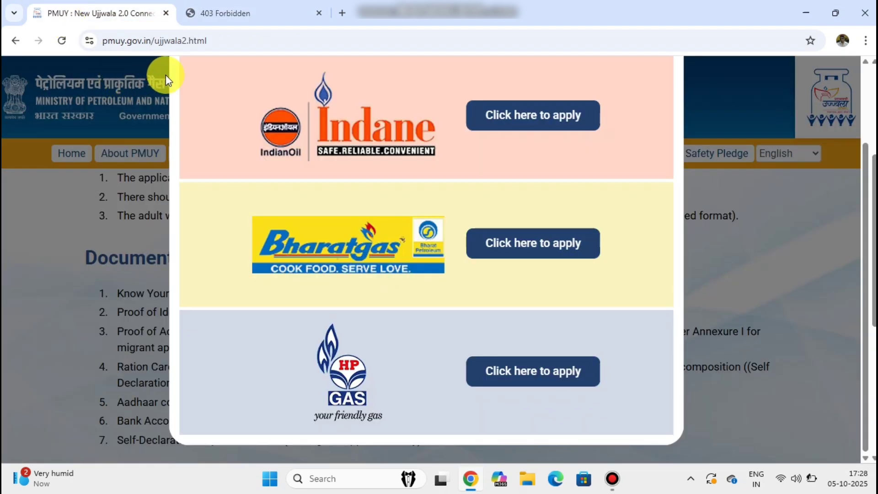
{"action": "left_click", "coordinate": [210, 11]}
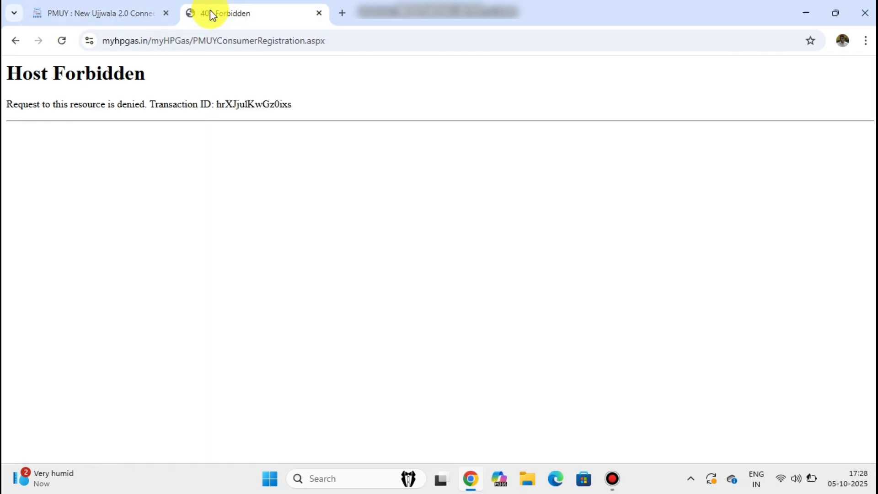
{"action": "left_click", "coordinate": [13, 42]}
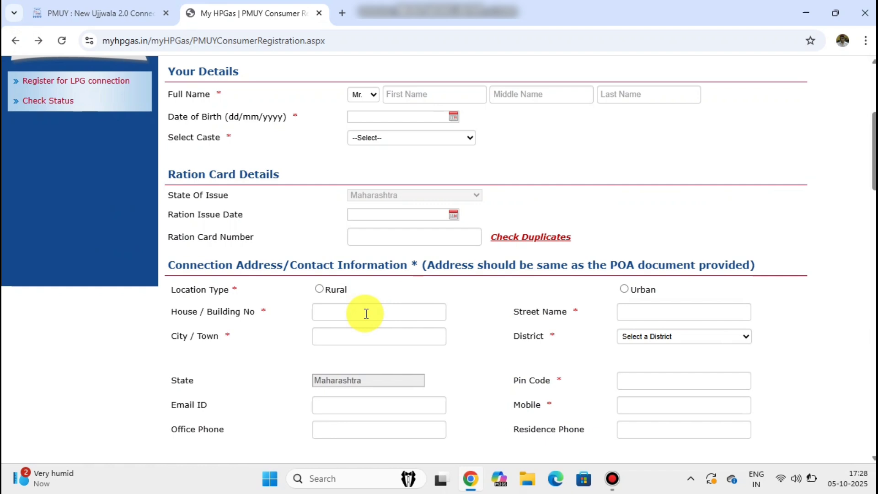
- Examine the connection address and contact fields, including house number, city, street name, email and phone
{"action": "left_click", "coordinate": [342, 314]}
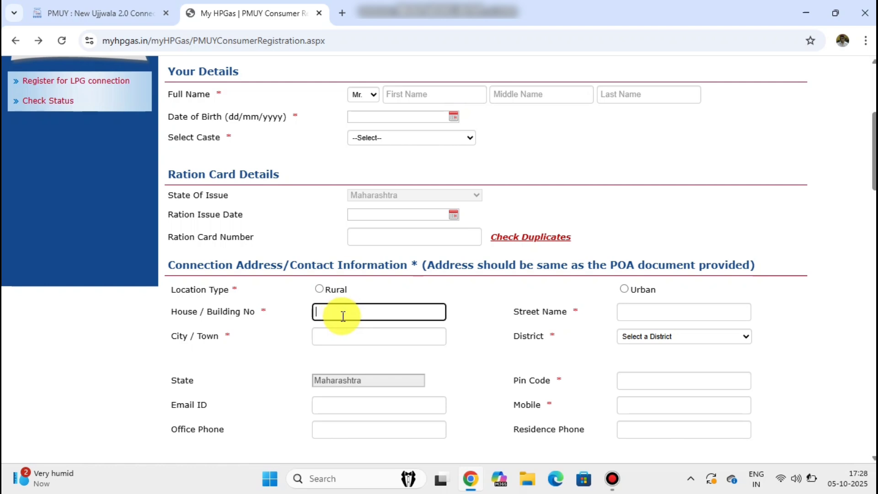
{"action": "left_click", "coordinate": [343, 336]}
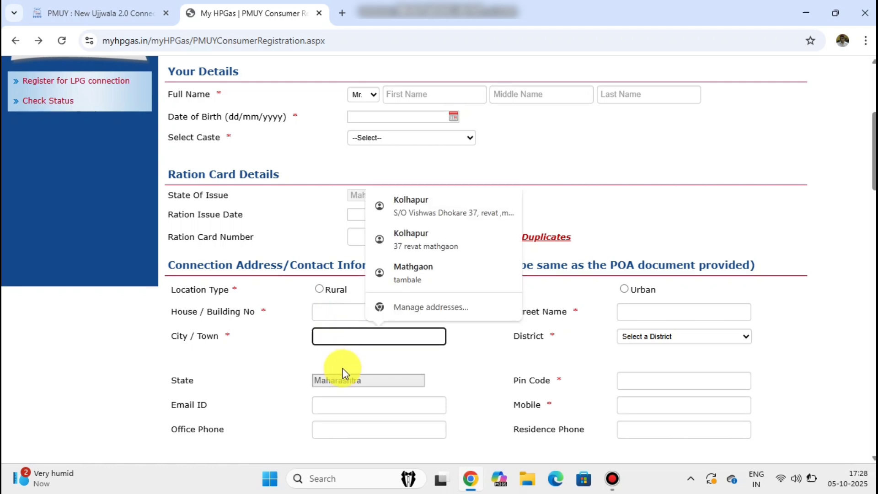
{"action": "left_click", "coordinate": [332, 408]}
{"action": "left_click", "coordinate": [338, 425]}
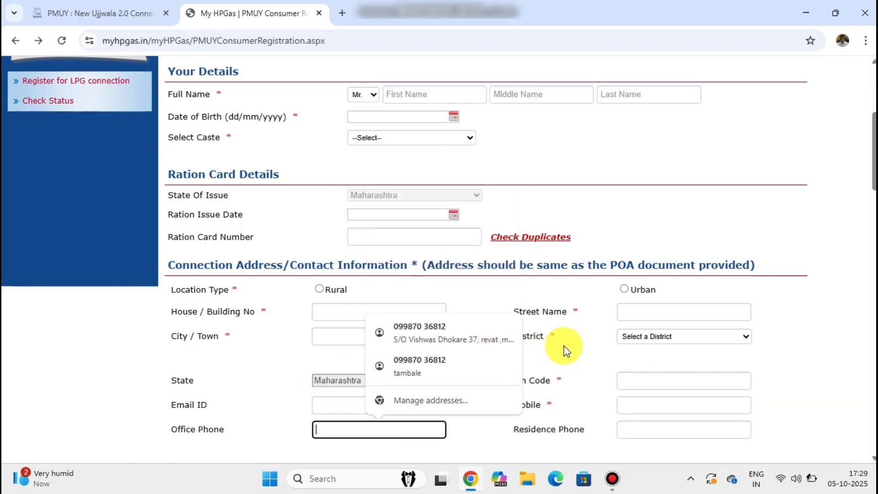
{"action": "left_click", "coordinate": [577, 352]}
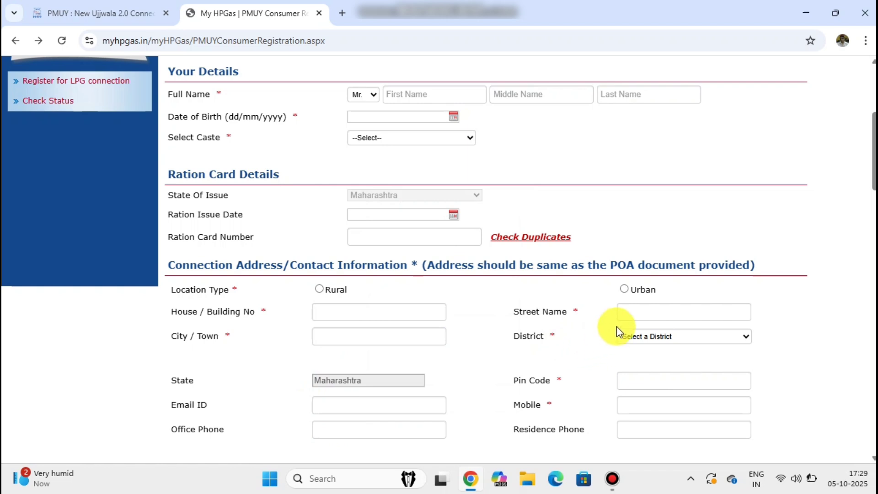
{"action": "left_click", "coordinate": [629, 310]}
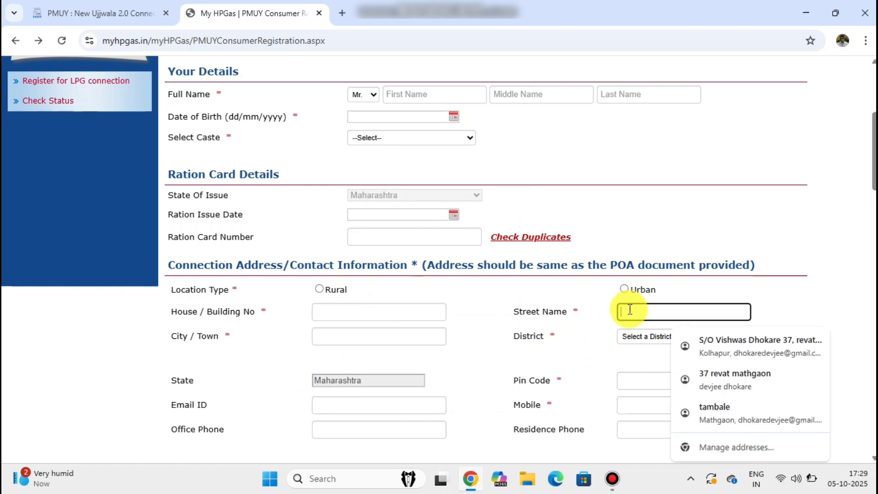
{"action": "left_click", "coordinate": [604, 363]}
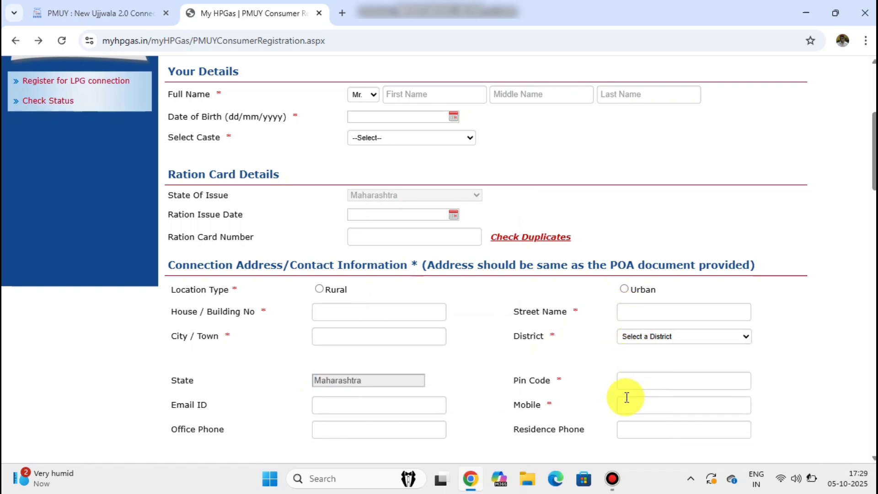
- Examine the bank account fields for Aadhaar number, IFSC/MICR code, account number and account holder's name
{"action": "scroll", "coordinate": [585, 404], "scroll_direction": "down", "scroll_amount": 5}
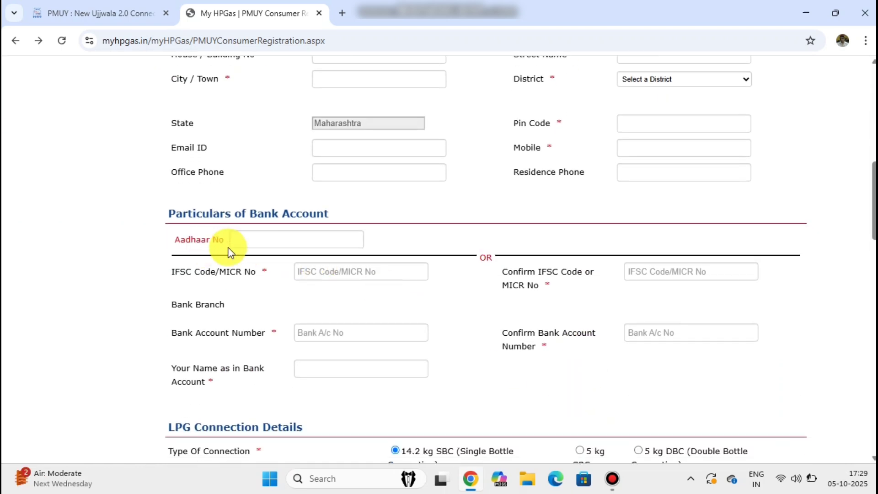
{"action": "left_click", "coordinate": [268, 244]}
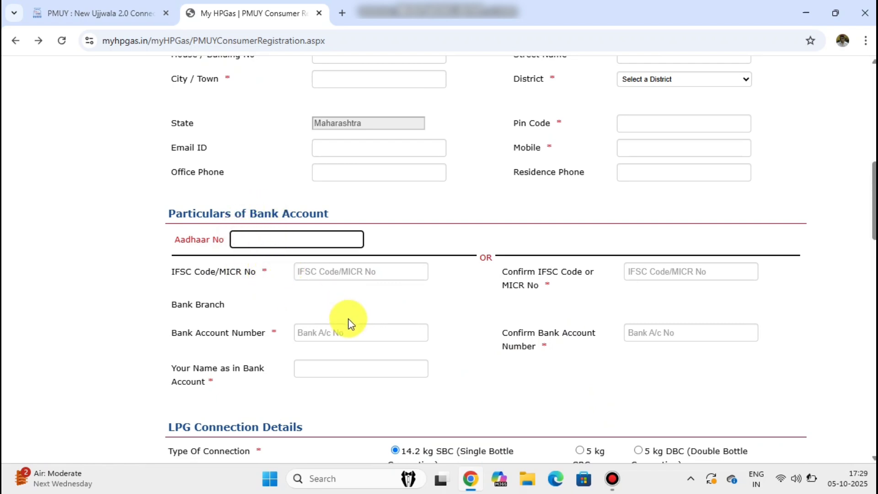
{"action": "left_click", "coordinate": [327, 276]}
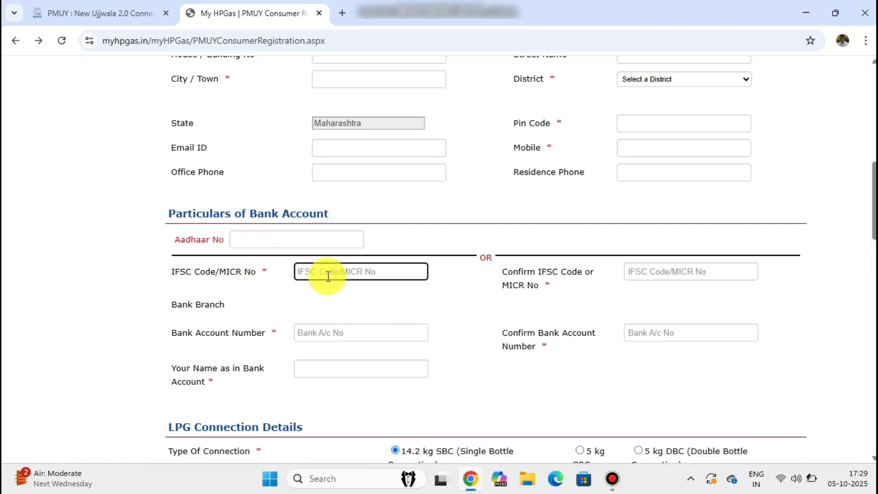
{"action": "left_click", "coordinate": [657, 274]}
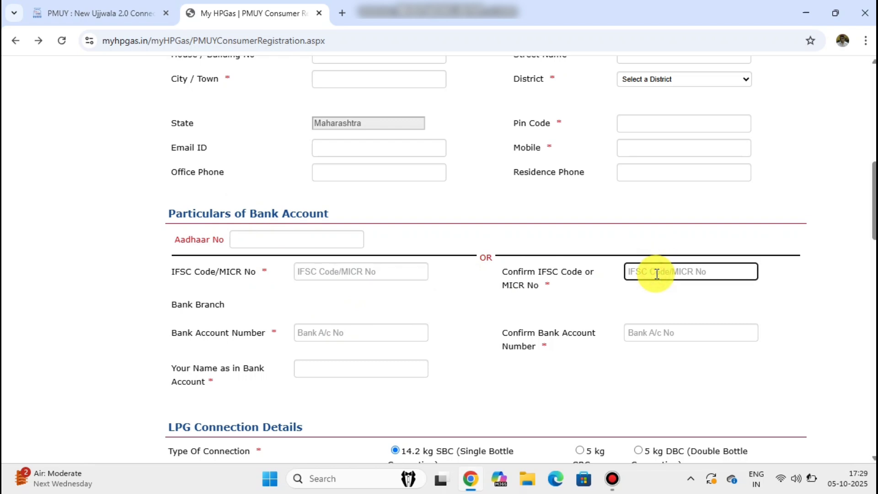
{"action": "left_click", "coordinate": [357, 333]}
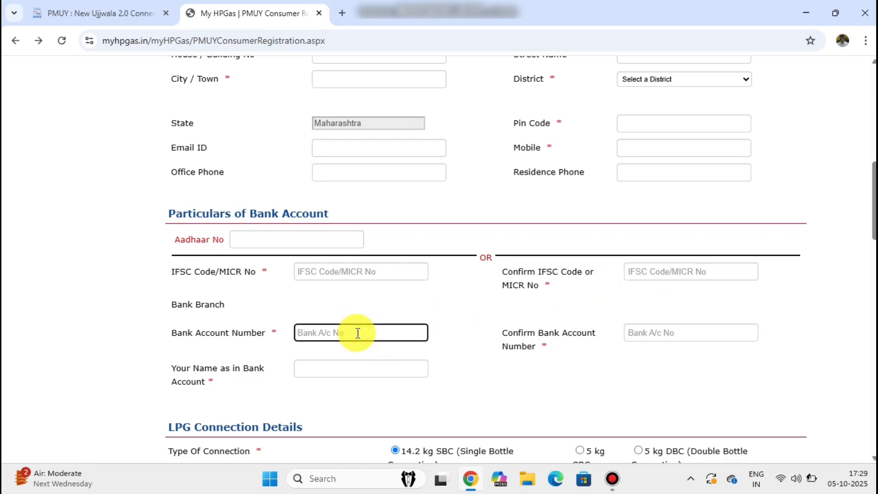
{"action": "left_click", "coordinate": [644, 329]}
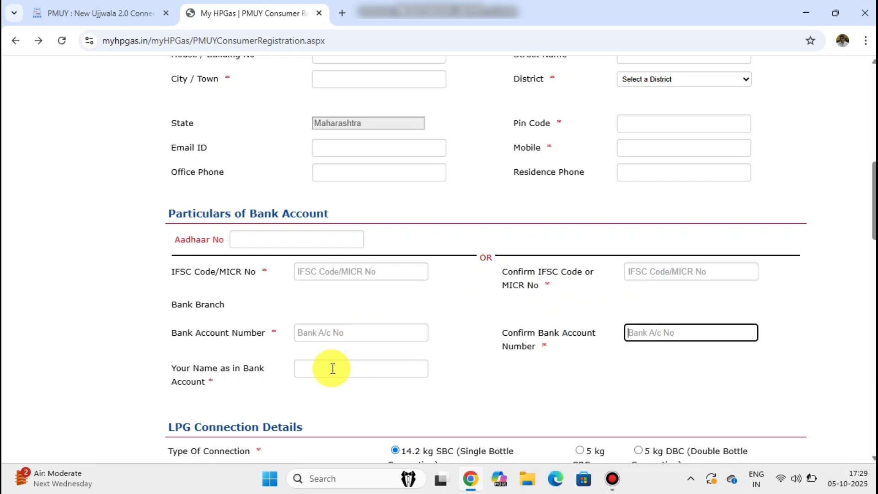
{"action": "left_click", "coordinate": [335, 365]}
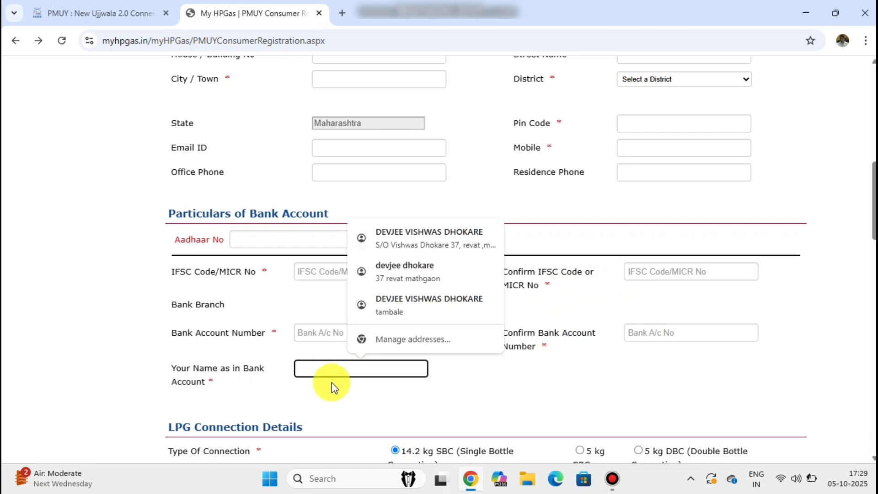
{"action": "left_click", "coordinate": [331, 384]}
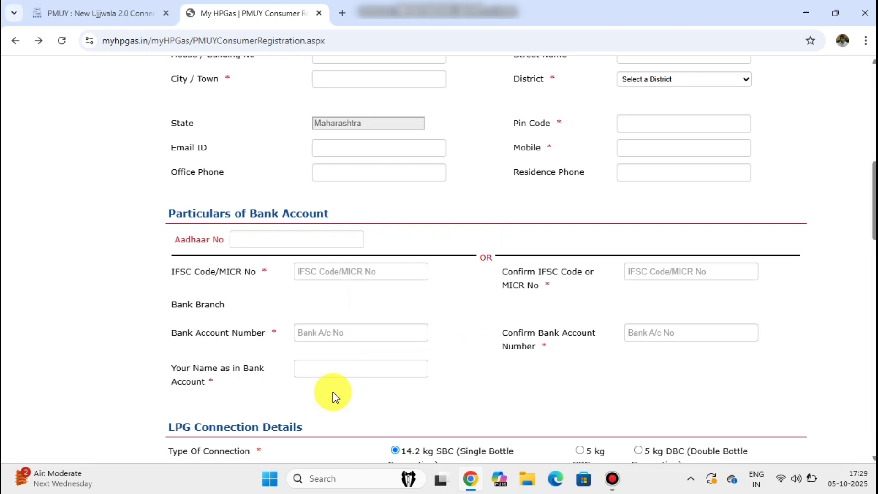
- Select Aadhaar (UID) as the proof of address document below the LPG connection details
{"action": "scroll", "coordinate": [335, 396], "scroll_direction": "down", "scroll_amount": 3}
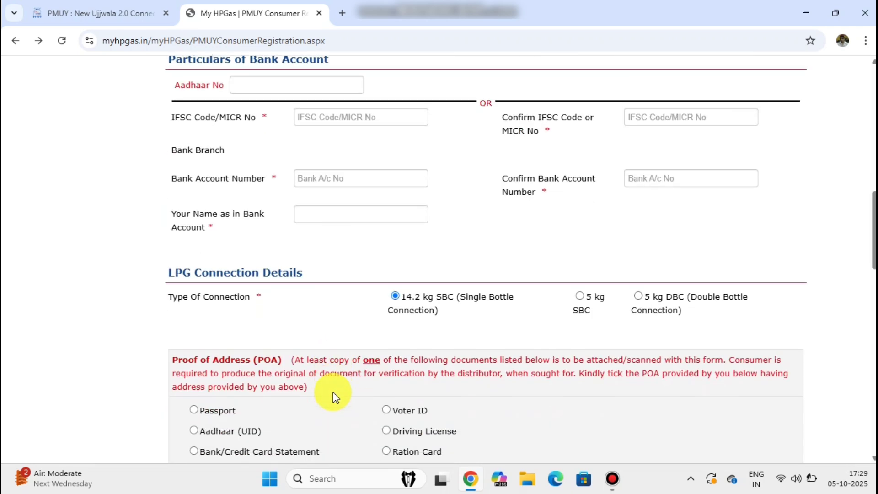
{"action": "scroll", "coordinate": [334, 397], "scroll_direction": "down", "scroll_amount": 2}
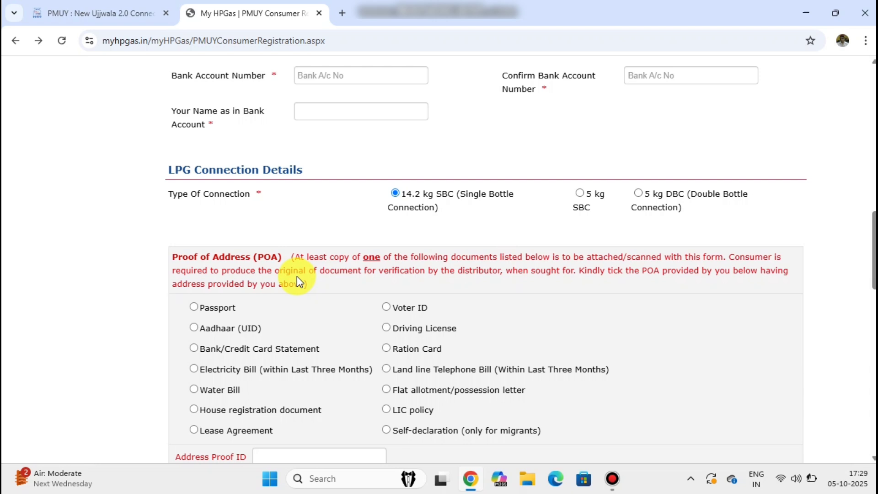
{"action": "left_click", "coordinate": [193, 328]}
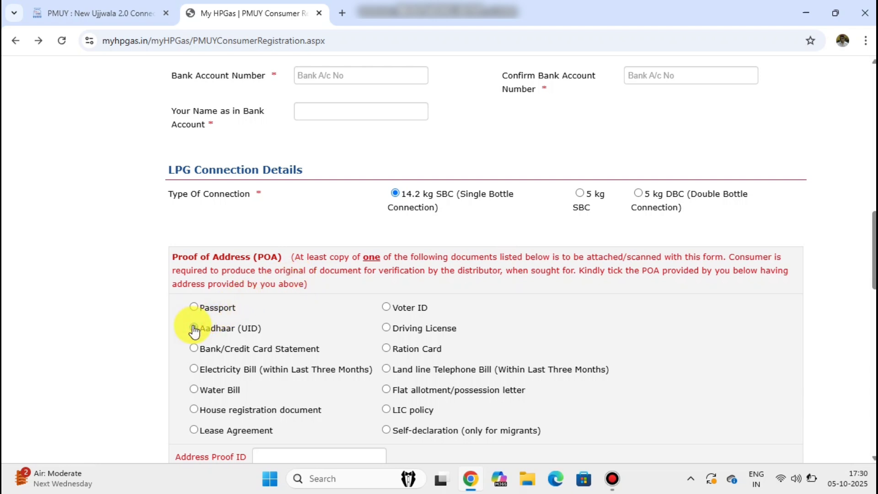
{"action": "left_click", "coordinate": [193, 329]}
{"action": "key", "text": "Down"}
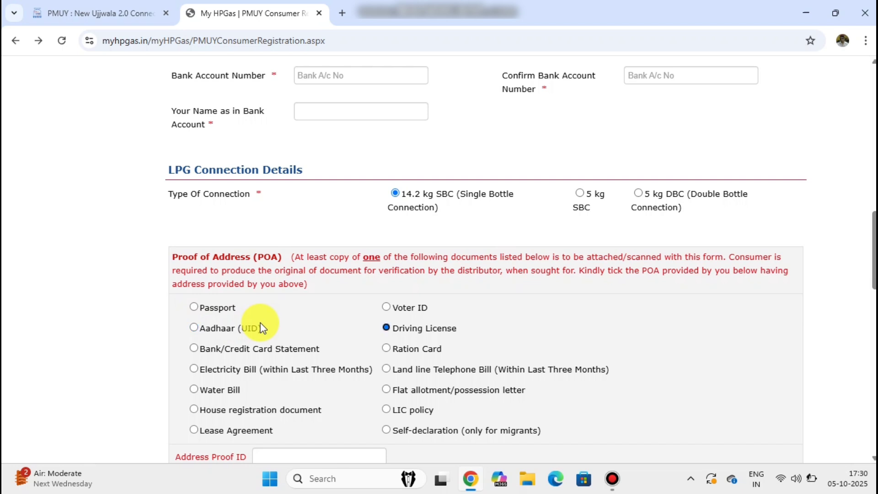
{"action": "left_click", "coordinate": [193, 328]}
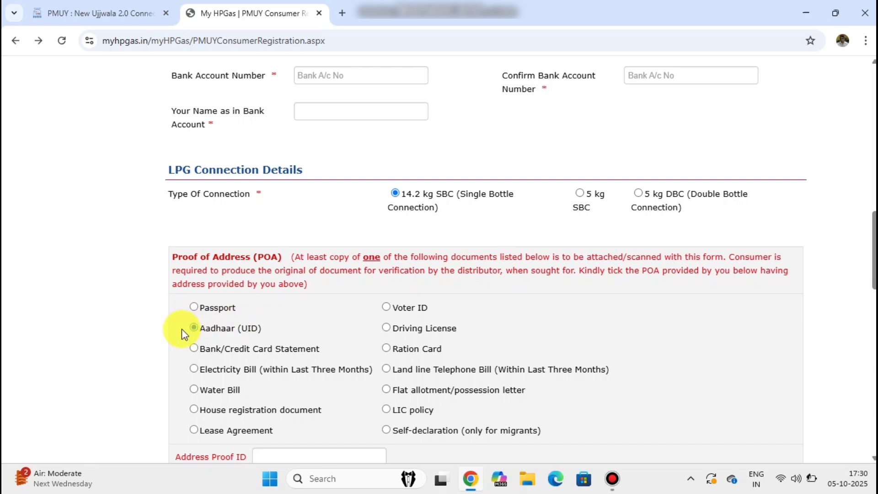
- Enter "aadharcard" as the Address Proof ID
{"action": "scroll", "coordinate": [164, 333], "scroll_direction": "down", "scroll_amount": 4}
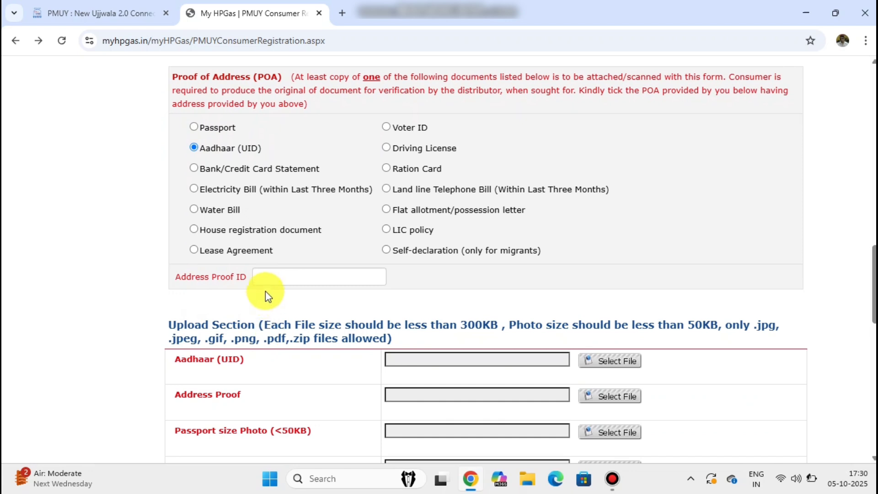
{"action": "left_click", "coordinate": [269, 281]}
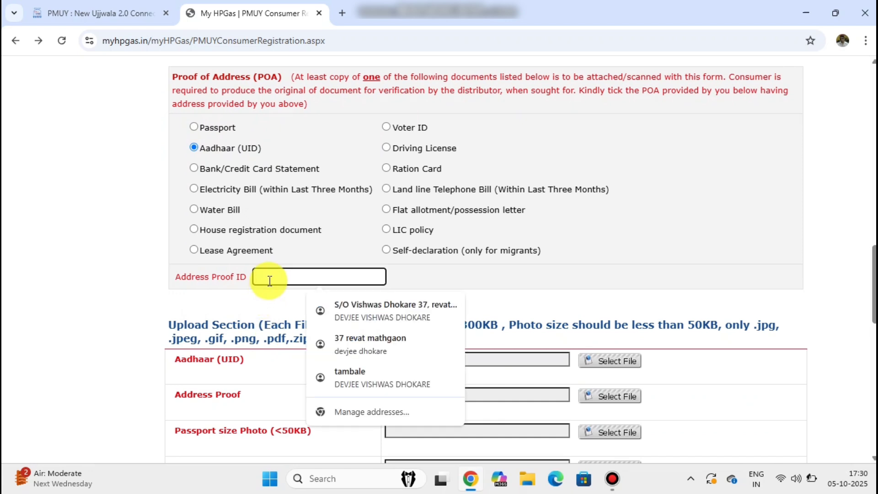
{"action": "type", "text": "a"}
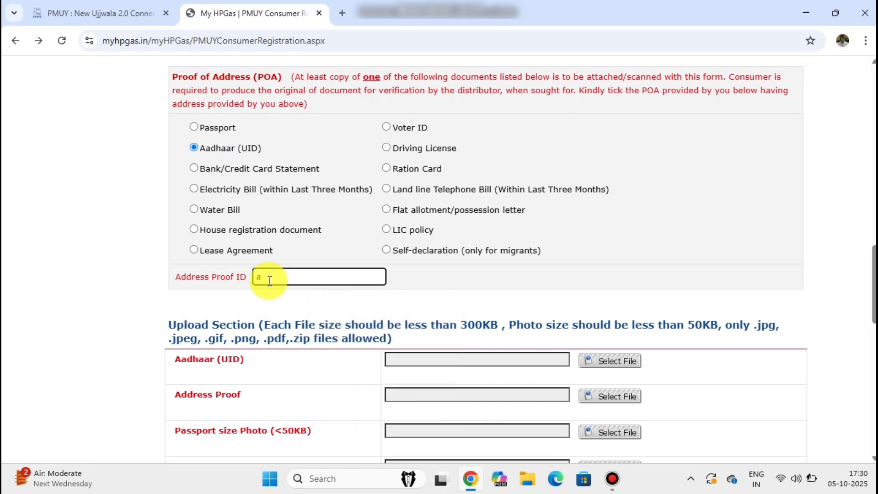
{"action": "type", "text": "adharcard"}
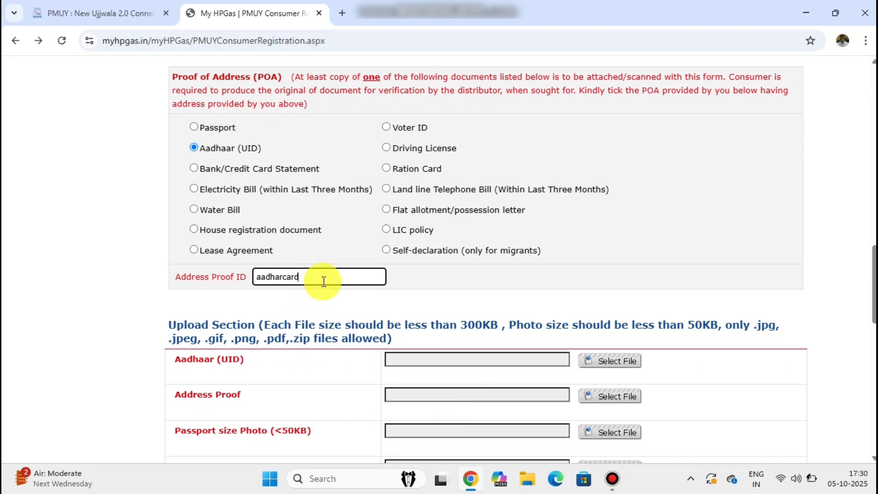
{"action": "left_click", "coordinate": [314, 291]}
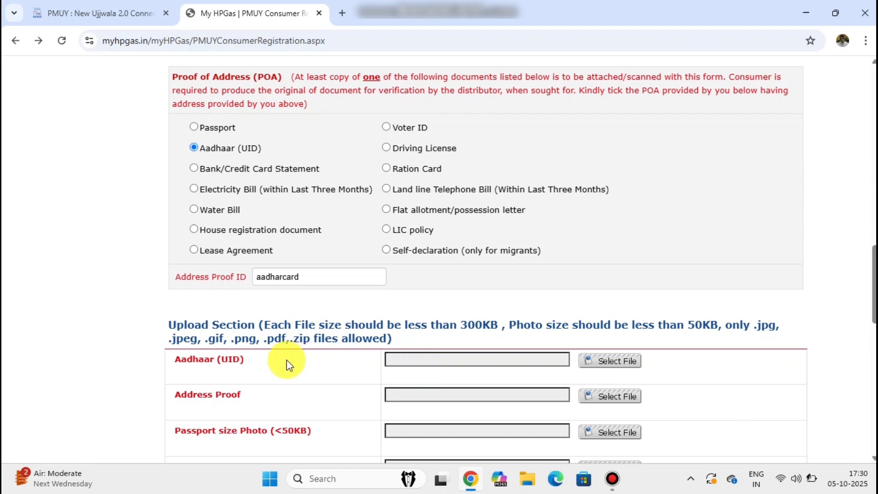
- Examine the upload section by opening the file choosers for Aadhaar (UID) and Address Proof, closing each without choosing a file
{"action": "scroll", "coordinate": [288, 364], "scroll_direction": "down", "scroll_amount": 3}
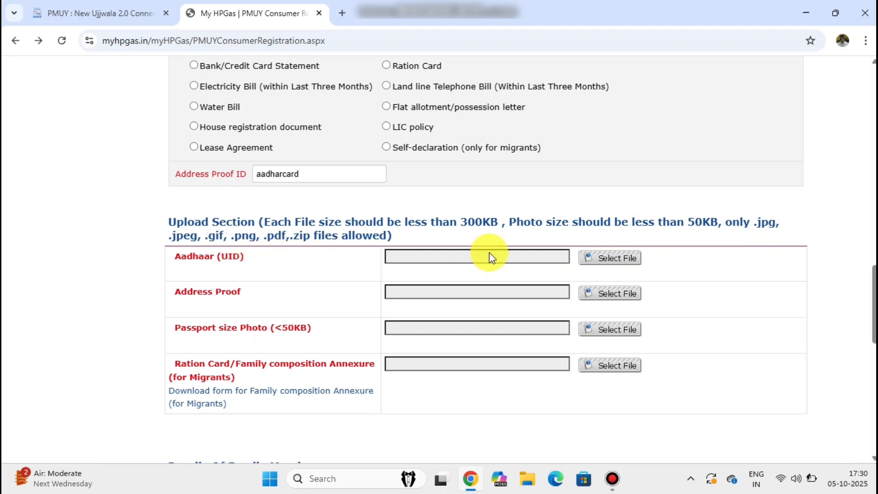
{"action": "left_click", "coordinate": [607, 262]}
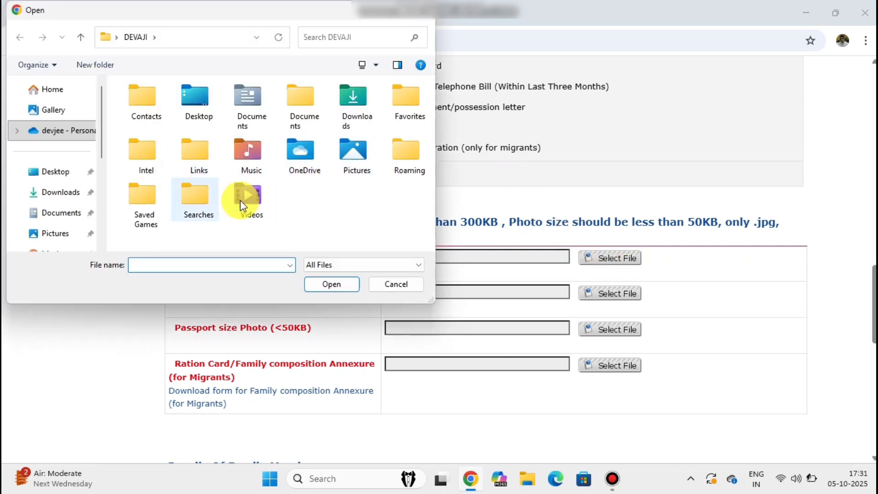
{"action": "left_click", "coordinate": [426, 13]}
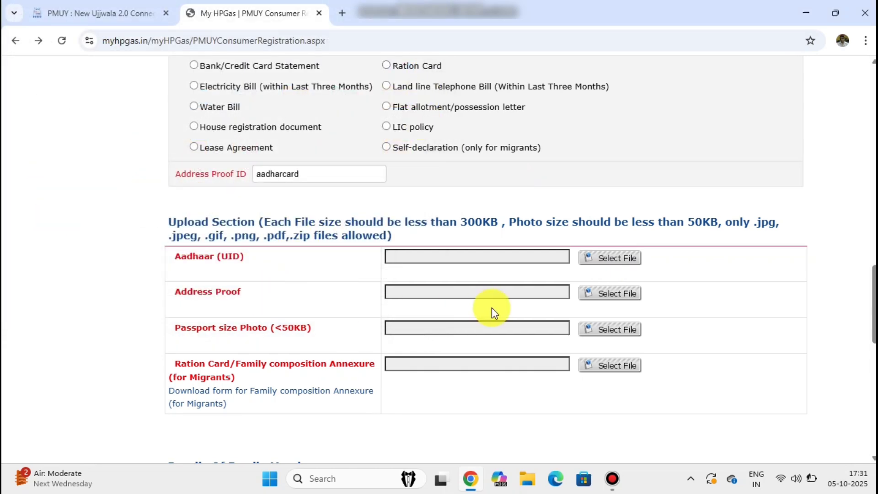
{"action": "left_click", "coordinate": [599, 292]}
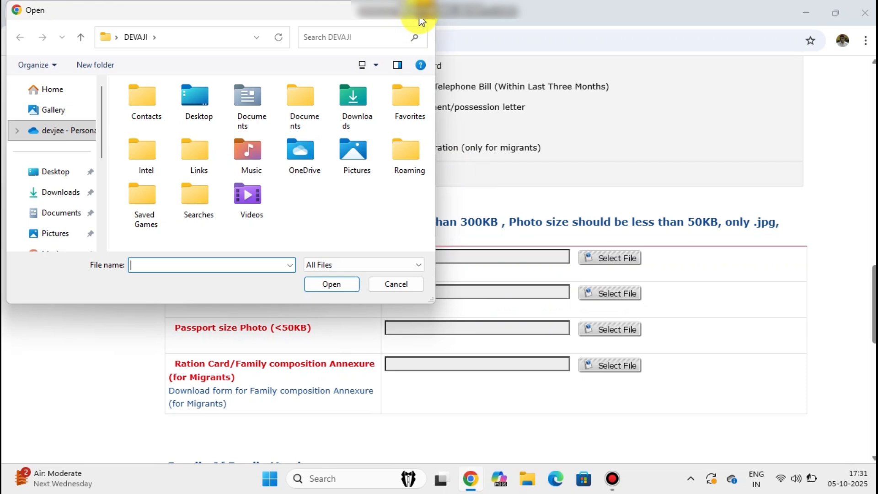
{"action": "left_click", "coordinate": [421, 17]}
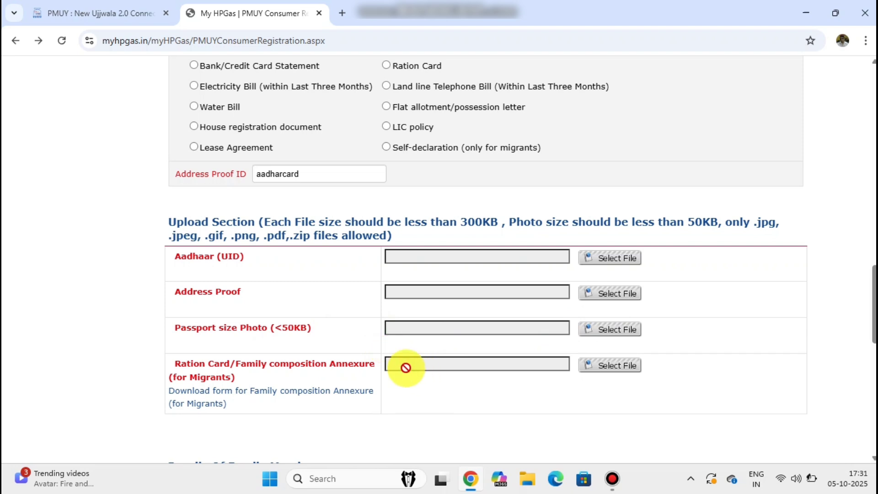
- Set the first family member's relationship with the applicant to MOTHER IN LAW
{"action": "scroll", "coordinate": [430, 400], "scroll_direction": "down", "scroll_amount": 3}
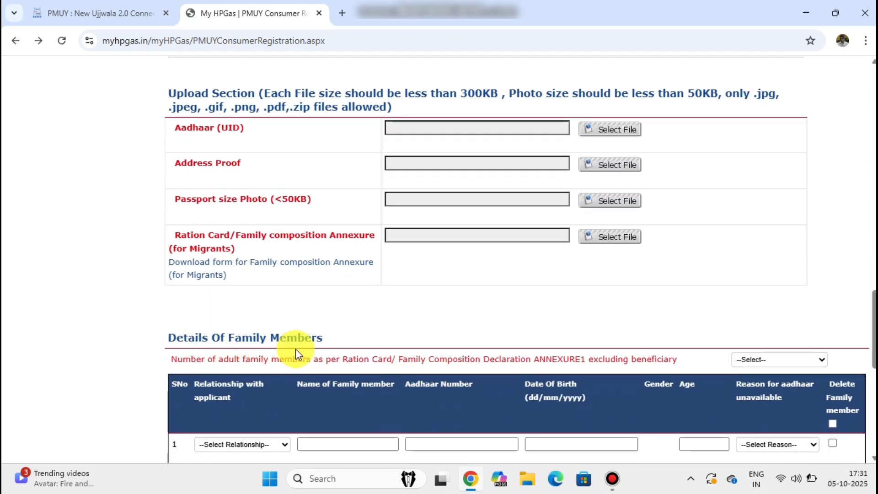
{"action": "scroll", "coordinate": [295, 348], "scroll_direction": "down", "scroll_amount": 5}
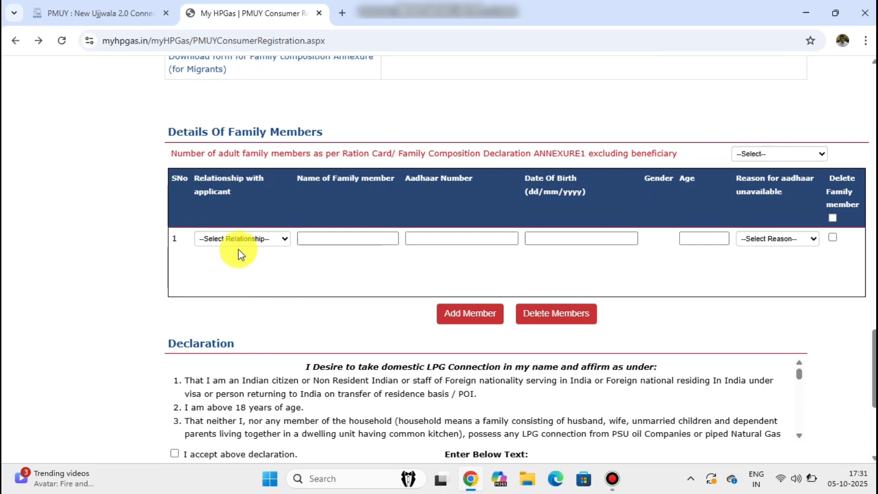
{"action": "left_click", "coordinate": [241, 246]}
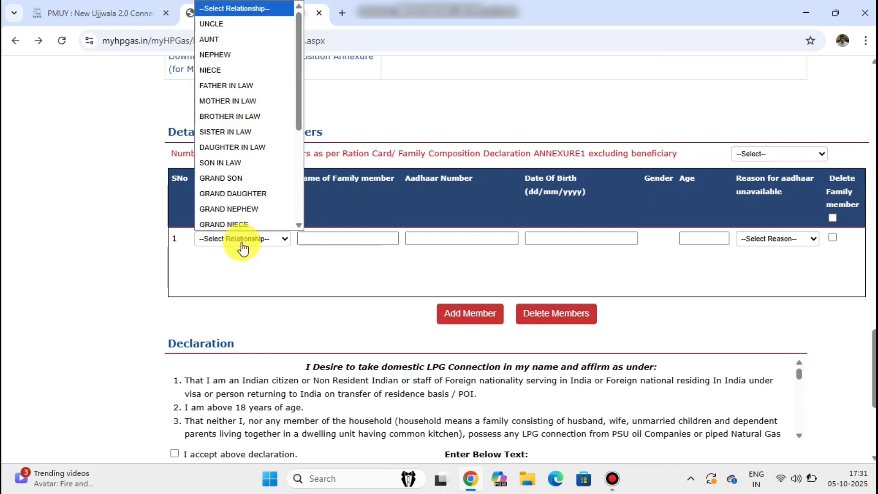
{"action": "left_click", "coordinate": [237, 99]}
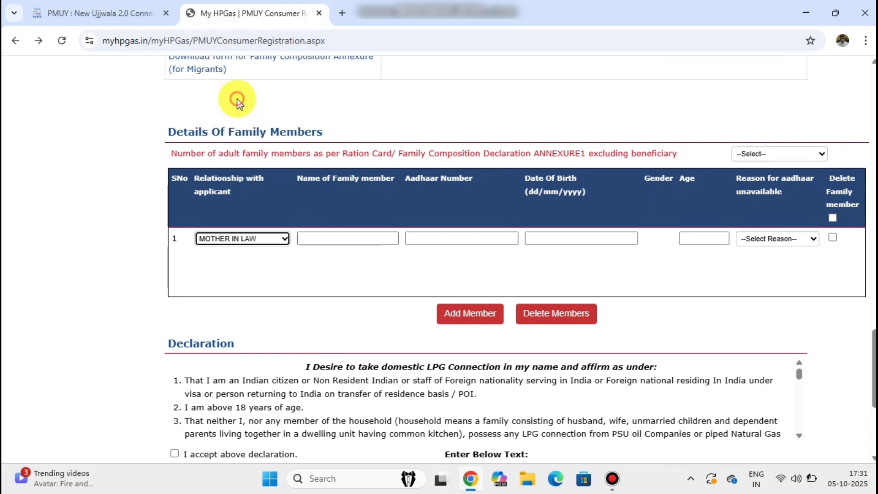
- Try to add another family member while leaving the first member's name and age empty
{"action": "left_click", "coordinate": [348, 239]}
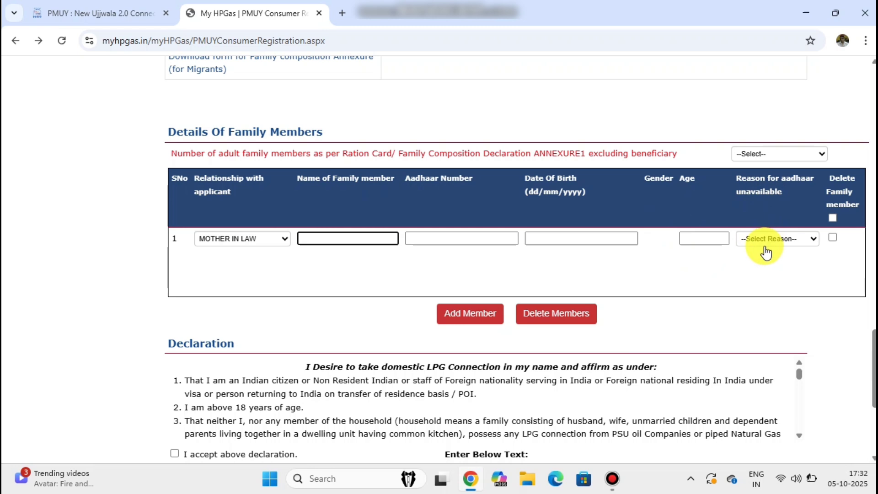
{"action": "left_click", "coordinate": [712, 241]}
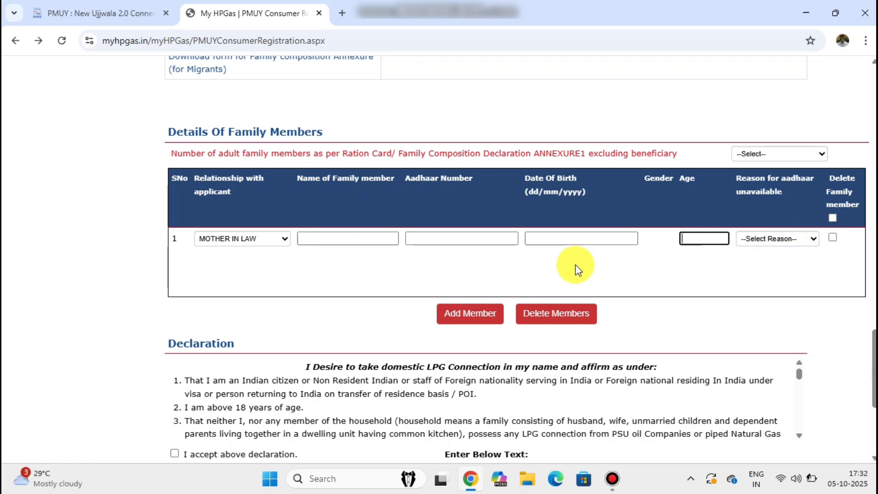
{"action": "left_click", "coordinate": [459, 320]}
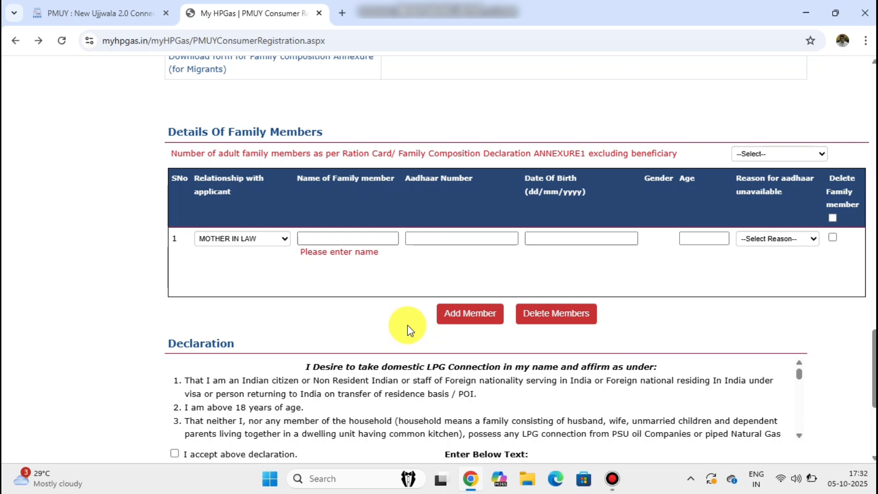
- Accept the declaration and enter the captcha verification code shown beneath the text field
{"action": "scroll", "coordinate": [407, 325], "scroll_direction": "down", "scroll_amount": 1}
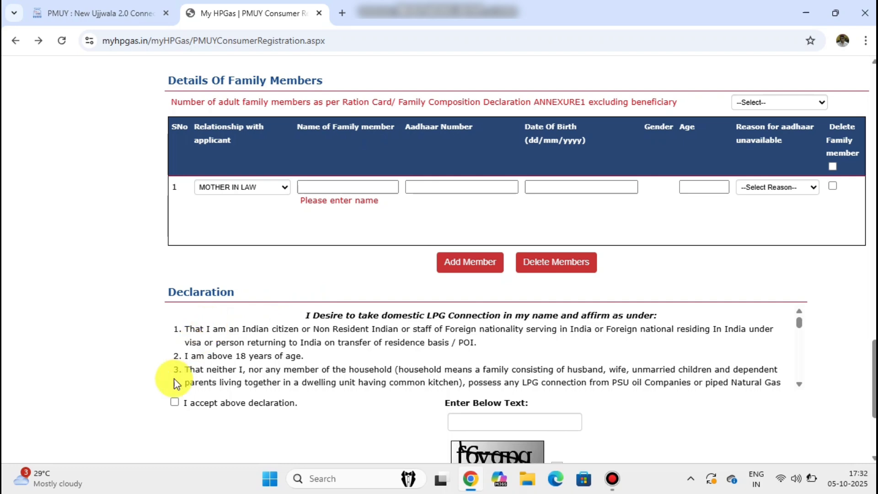
{"action": "left_click", "coordinate": [175, 403]}
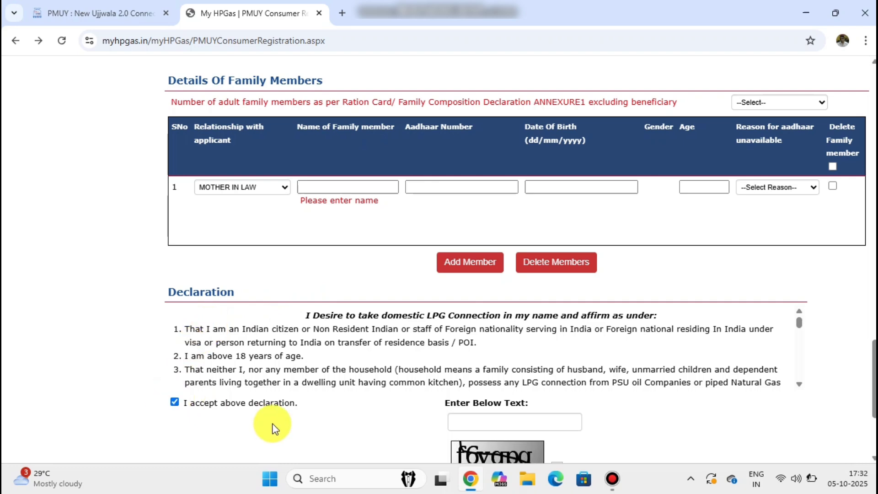
{"action": "scroll", "coordinate": [272, 426], "scroll_direction": "down", "scroll_amount": 4}
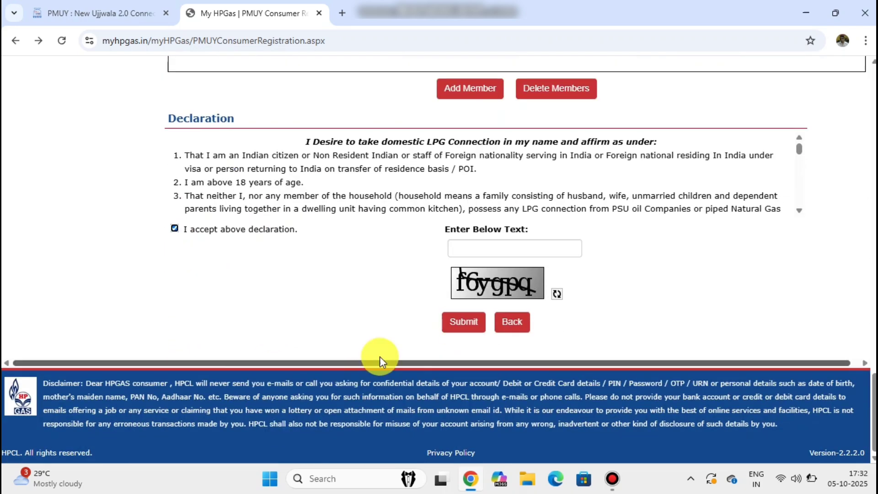
{"action": "left_click", "coordinate": [496, 248]}
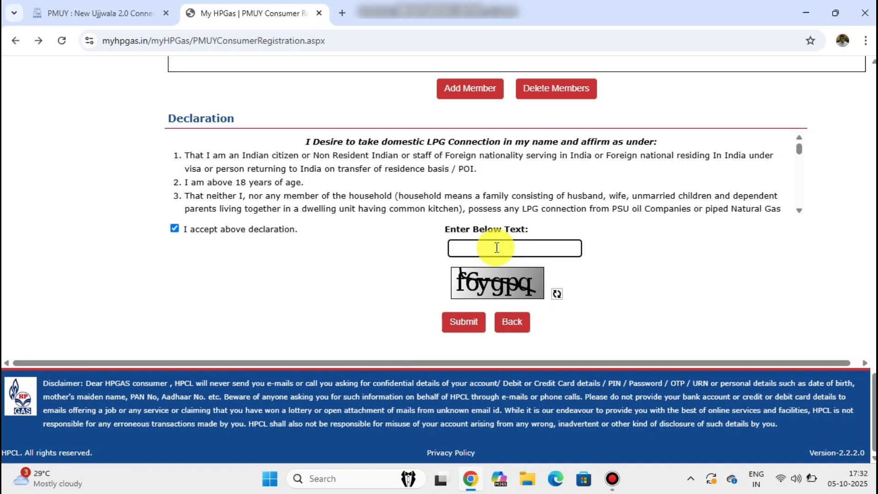
{"action": "type", "text": "f6y"}
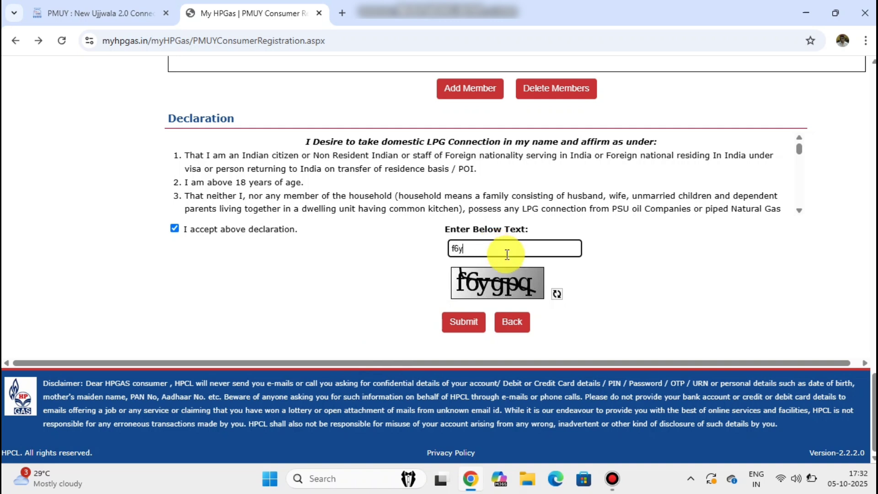
{"action": "type", "text": "gpg"}
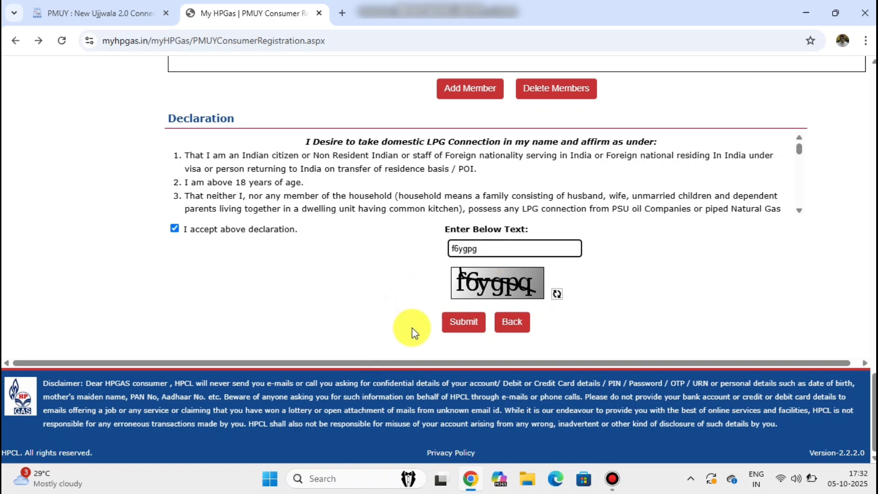